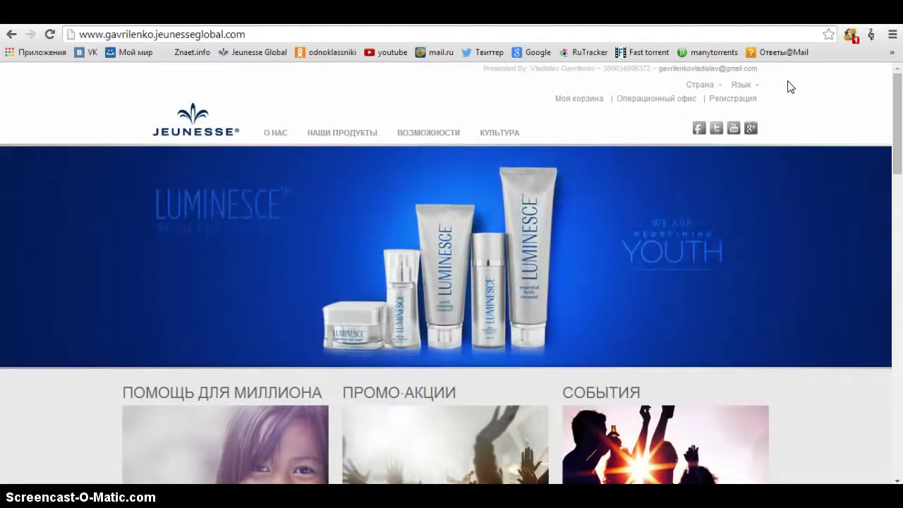
- Check the available site languages in the Язык dropdown on the distributor's home page
{"action": "left_click", "coordinate": [743, 85]}
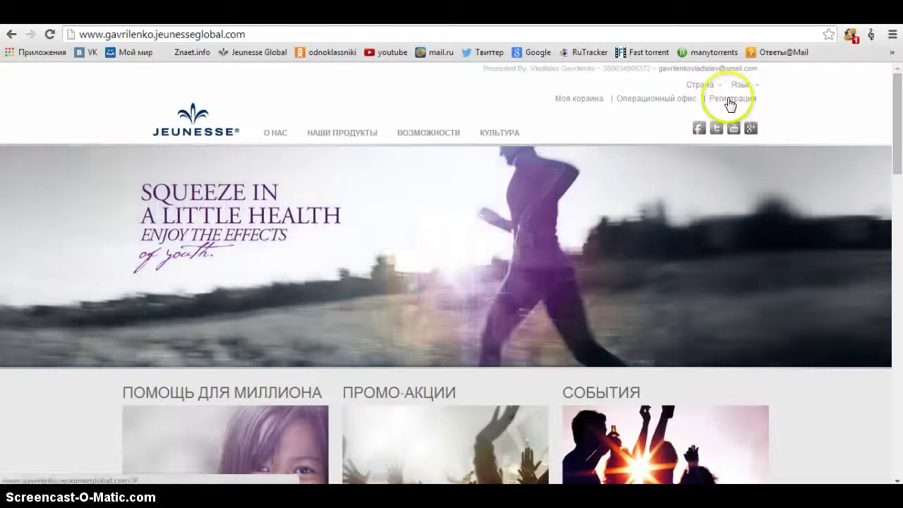
- Start distributor registration with region UKRAINE and language Russian
{"action": "left_click", "coordinate": [730, 102]}
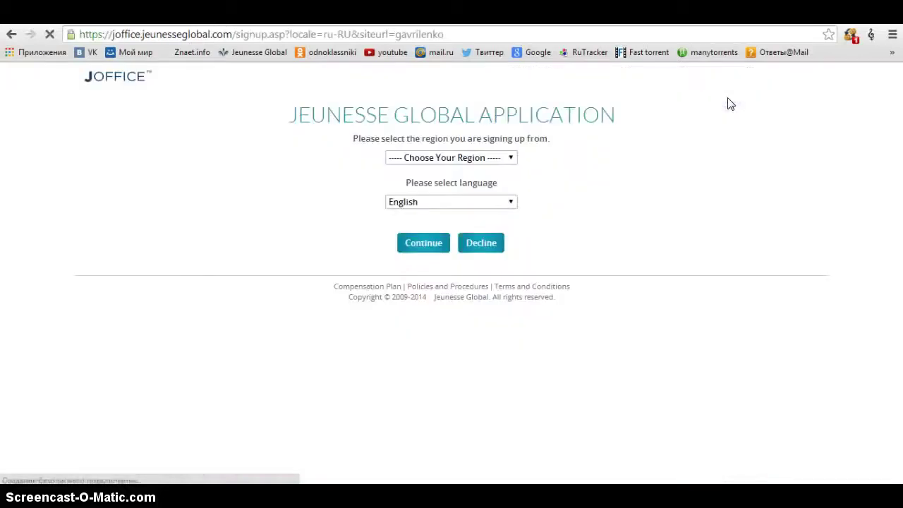
{"action": "left_click", "coordinate": [506, 160]}
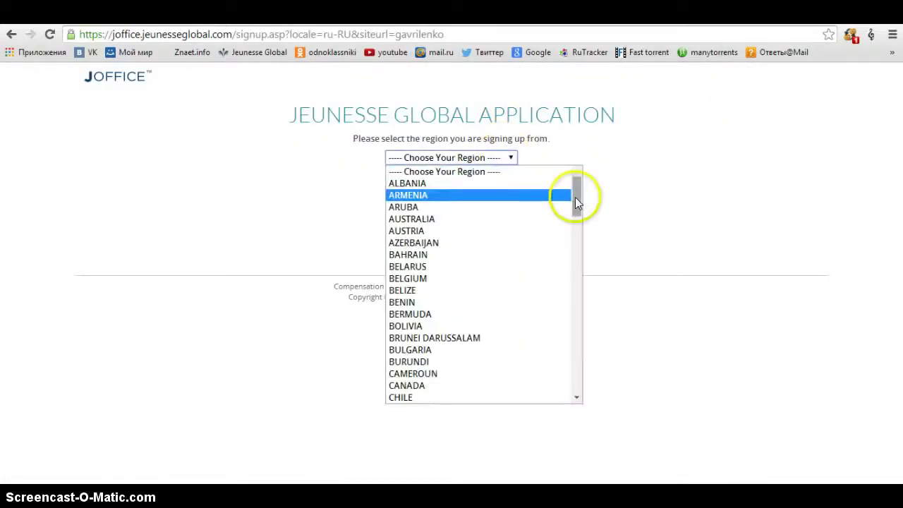
{"action": "left_click_drag", "start_coordinate": [575, 197], "coordinate": [573, 374]}
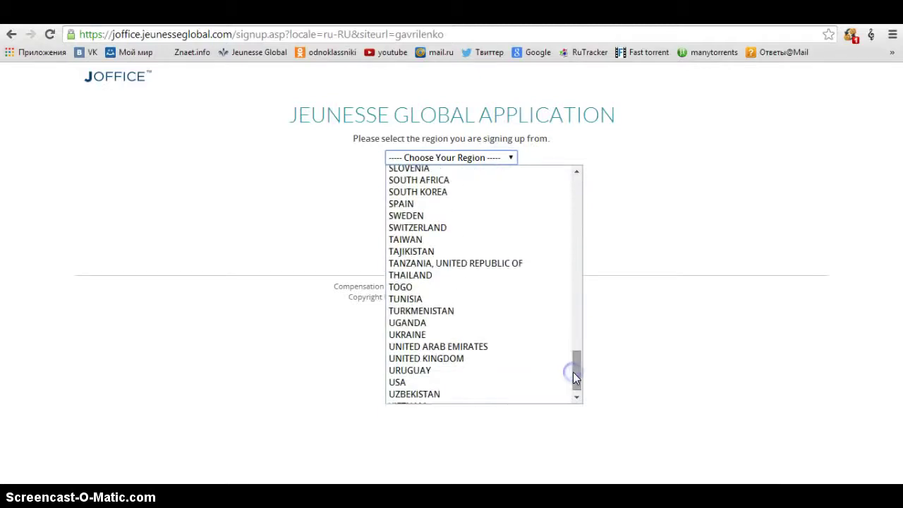
{"action": "left_click", "coordinate": [448, 336]}
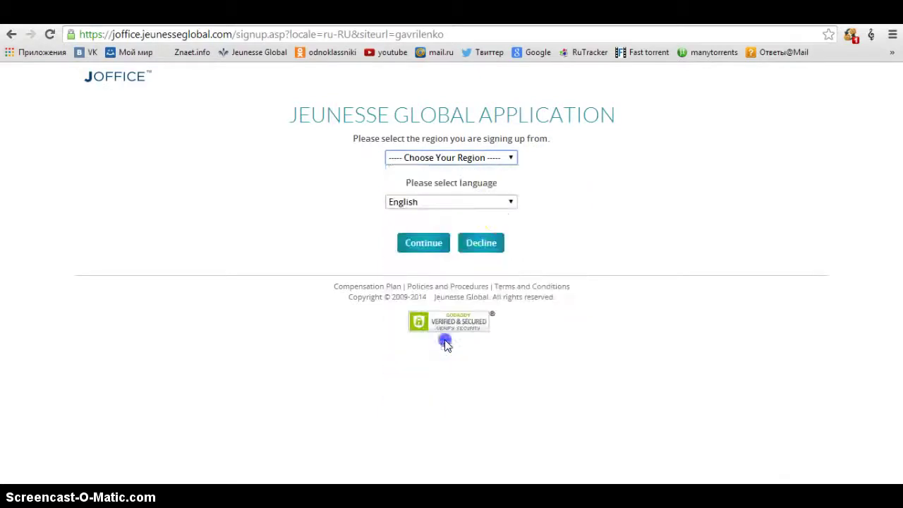
{"action": "left_click", "coordinate": [504, 205]}
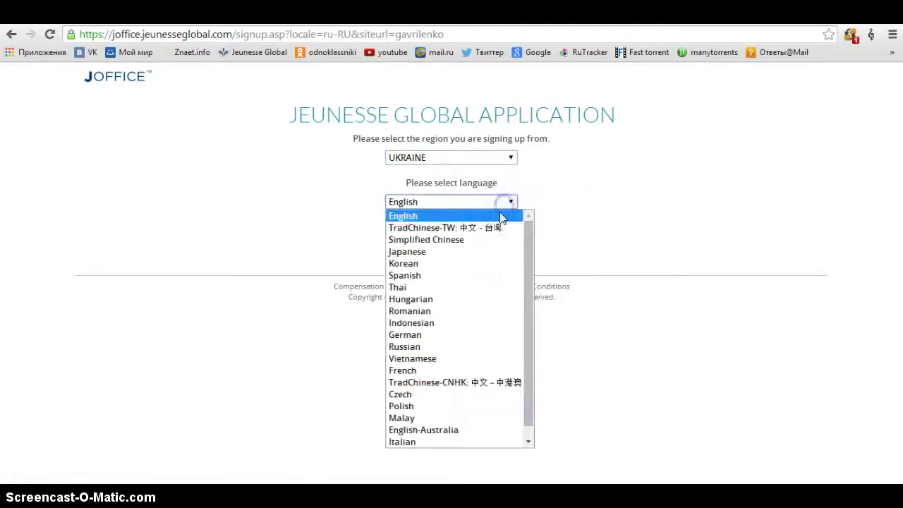
{"action": "left_click", "coordinate": [427, 347]}
{"action": "left_click", "coordinate": [421, 244]}
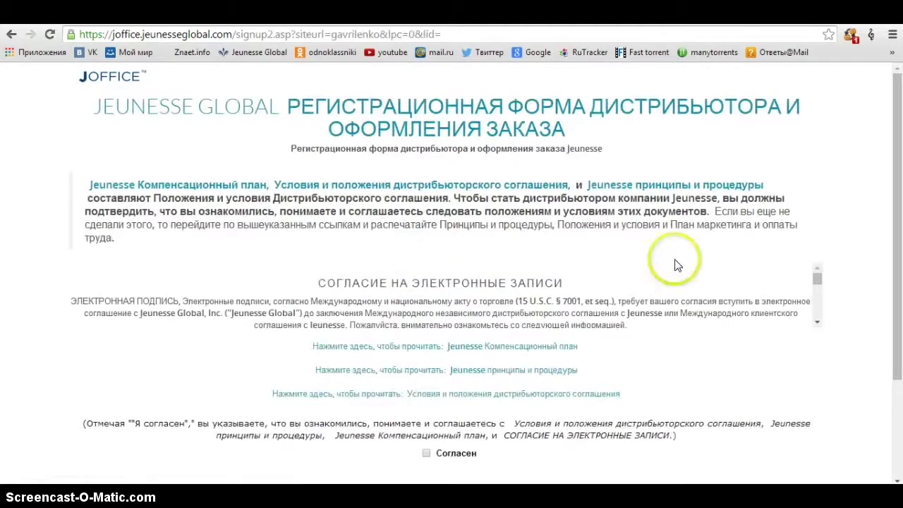
- Accept the distributor agreement with Согласен and continue to the signup form
{"action": "scroll", "coordinate": [866, 192], "scroll_direction": "down", "scroll_amount": 2}
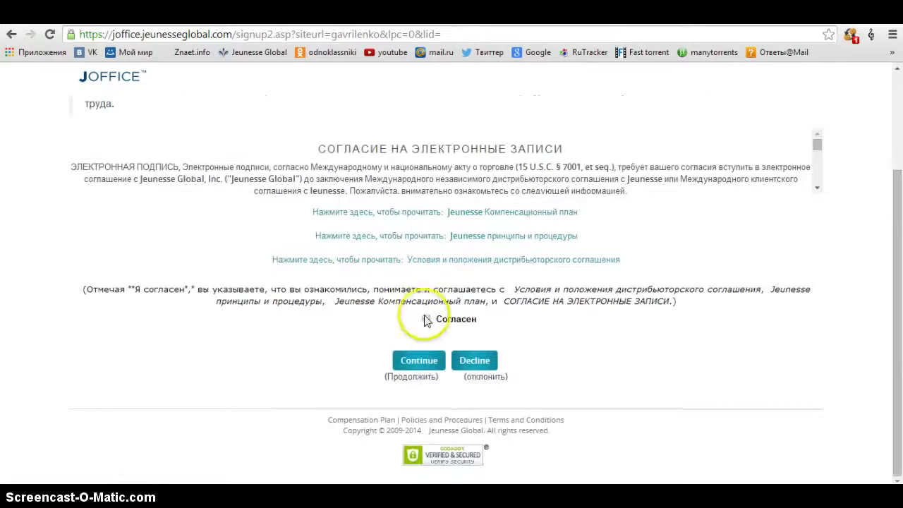
{"action": "left_click", "coordinate": [425, 319]}
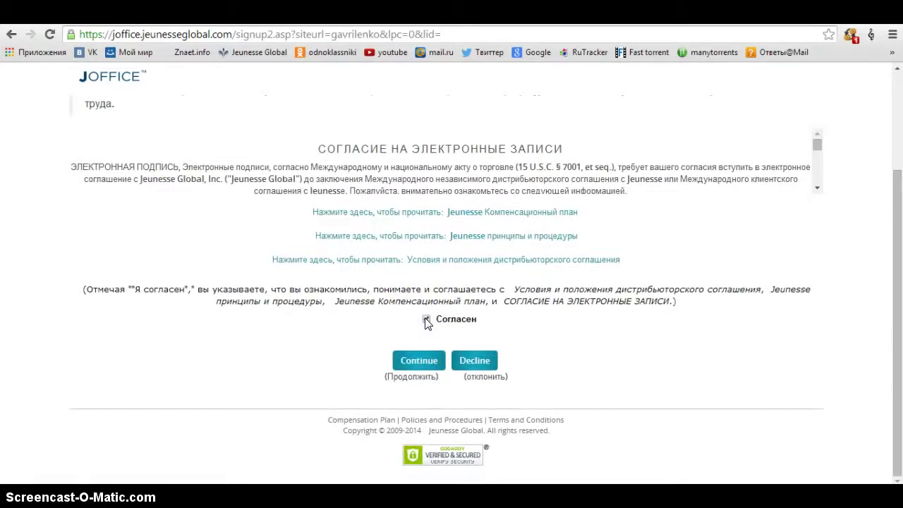
{"action": "left_click", "coordinate": [419, 361]}
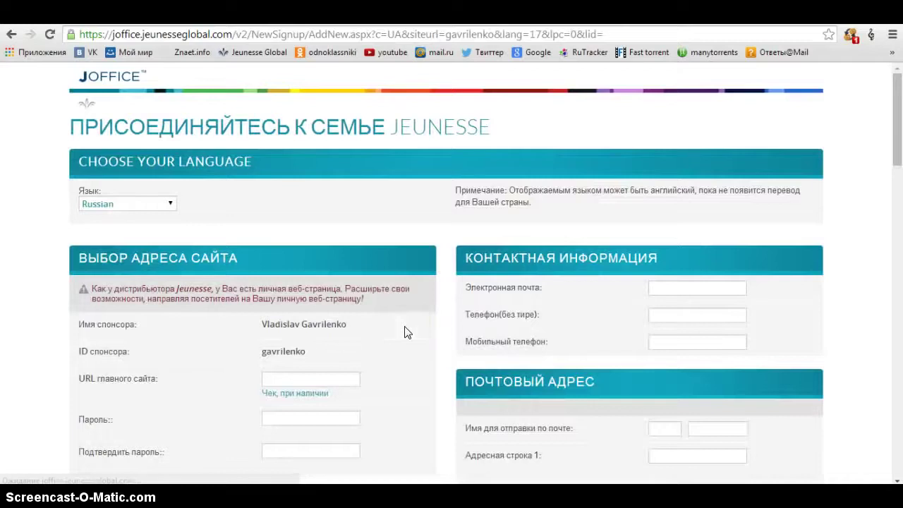
{"action": "scroll", "coordinate": [330, 288], "scroll_direction": "down", "scroll_amount": 1}
{"action": "scroll", "coordinate": [330, 288], "scroll_direction": "down", "scroll_amount": 1}
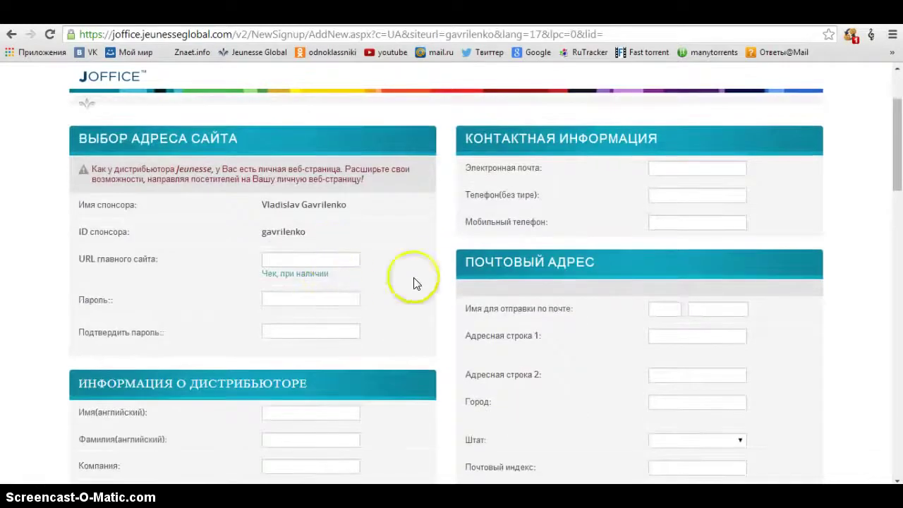
{"action": "left_click", "coordinate": [335, 257]}
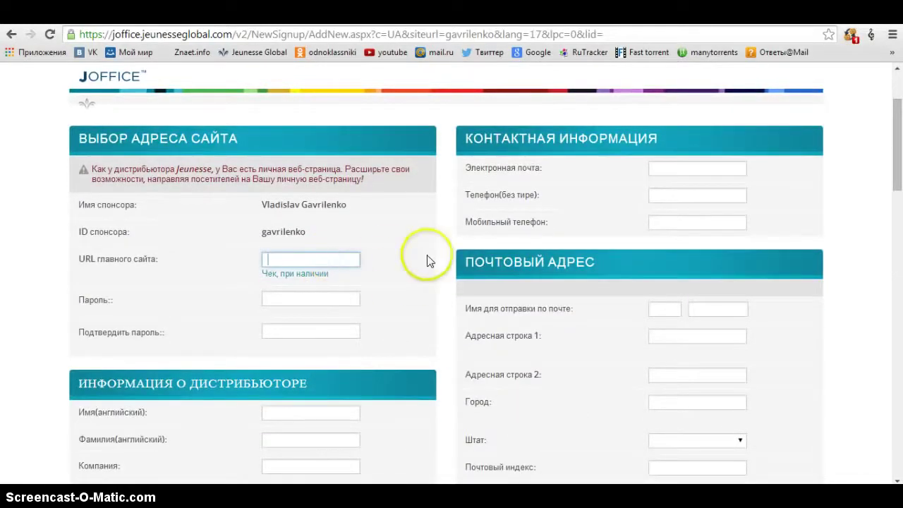
{"action": "scroll", "coordinate": [427, 258], "scroll_direction": "up", "scroll_amount": 2}
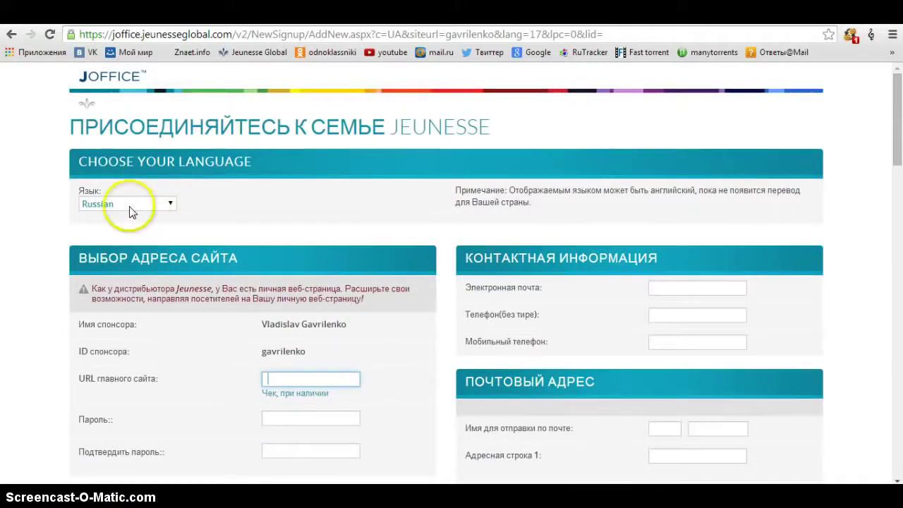
{"action": "left_click", "coordinate": [154, 204]}
{"action": "left_click", "coordinate": [154, 204]}
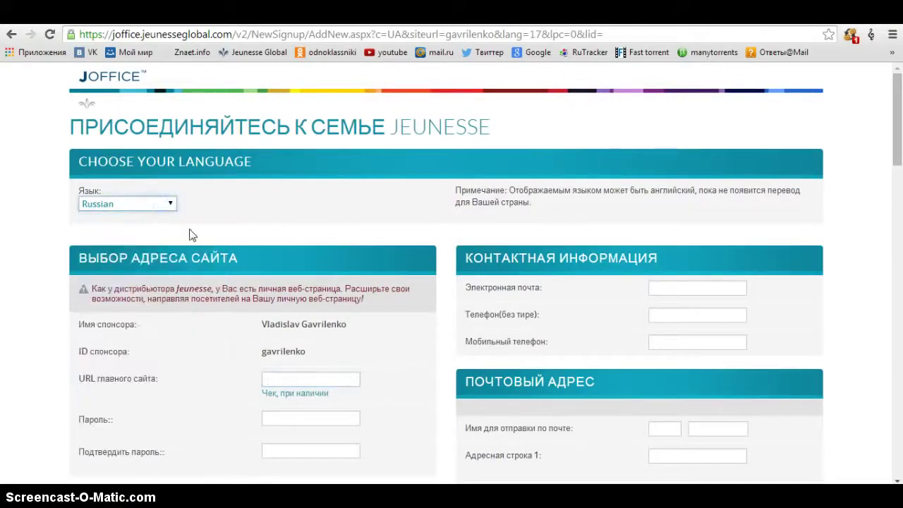
{"action": "scroll", "coordinate": [409, 268], "scroll_direction": "down", "scroll_amount": 1}
{"action": "scroll", "coordinate": [409, 268], "scroll_direction": "down", "scroll_amount": 1}
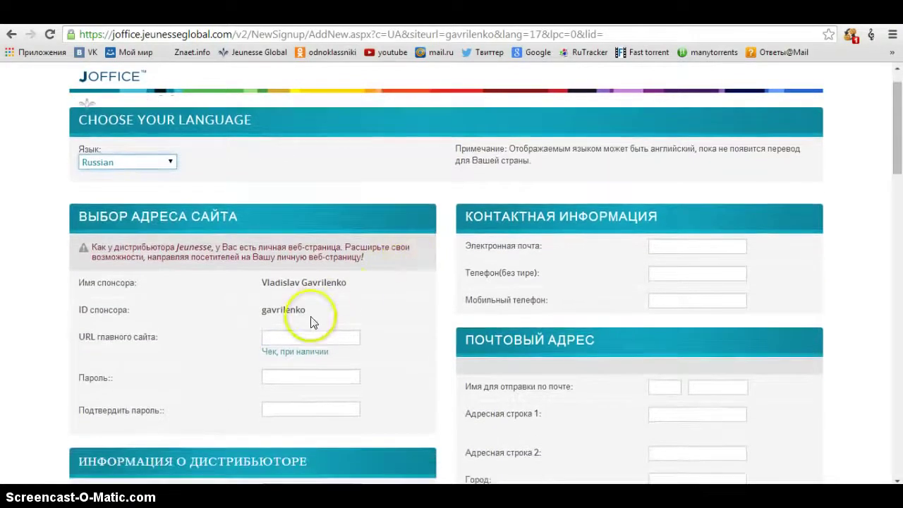
{"action": "left_click_drag", "start_coordinate": [309, 315], "coordinate": [257, 282]}
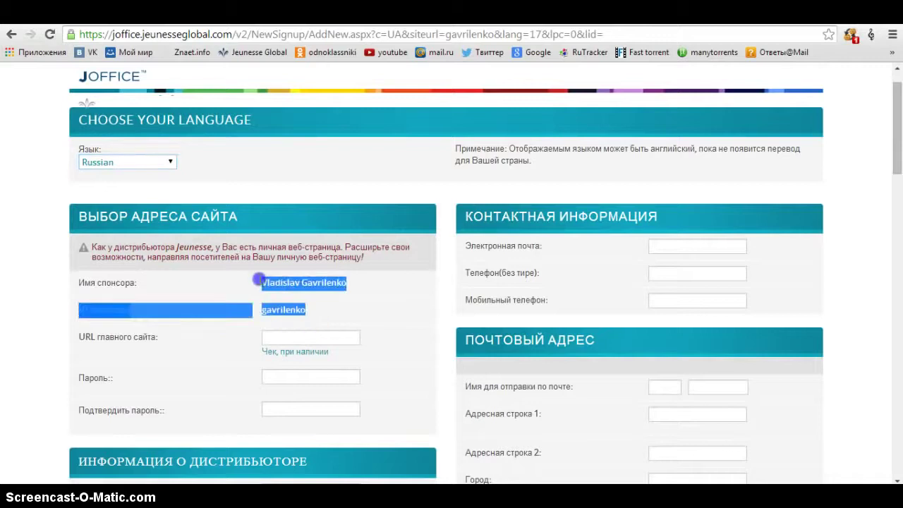
{"action": "left_click", "coordinate": [356, 302]}
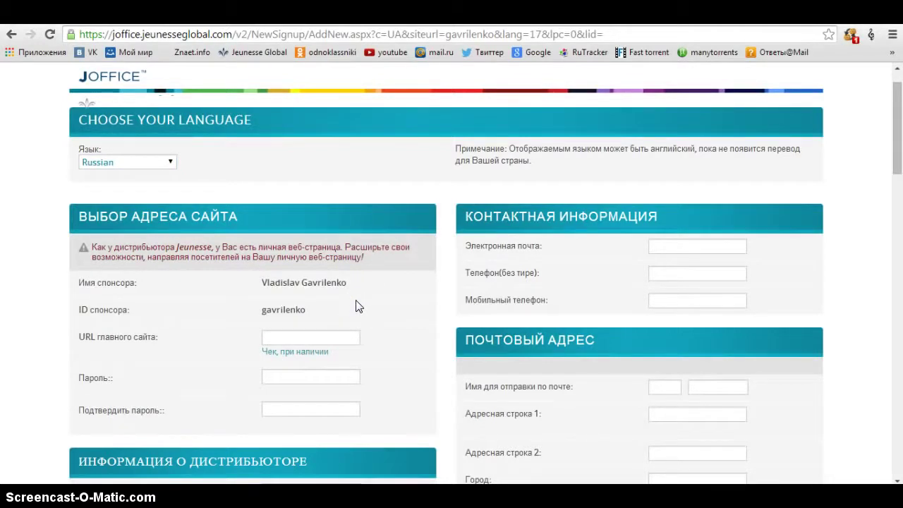
{"action": "left_click", "coordinate": [337, 334]}
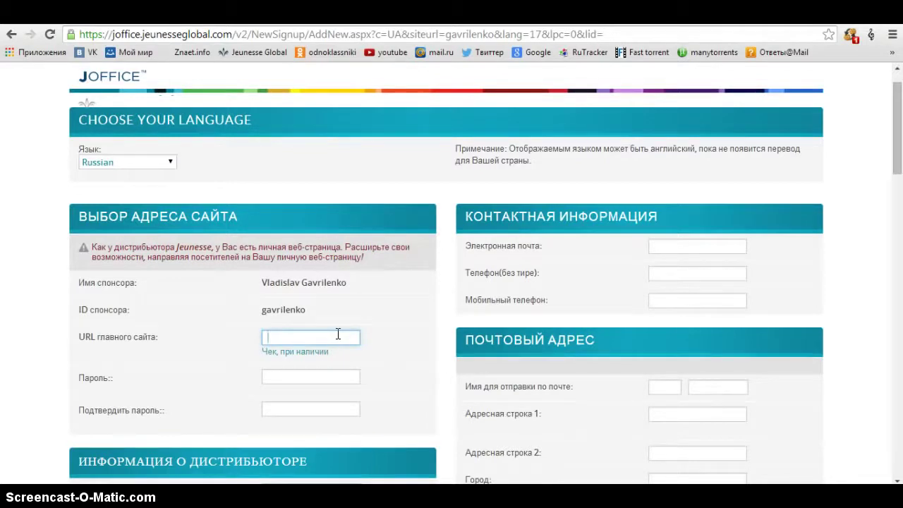
- Check a personal site address for availability, then replace it with a longer alternative and recheck
{"action": "type", "text": "sergey45"}
{"action": "left_click", "coordinate": [308, 353]}
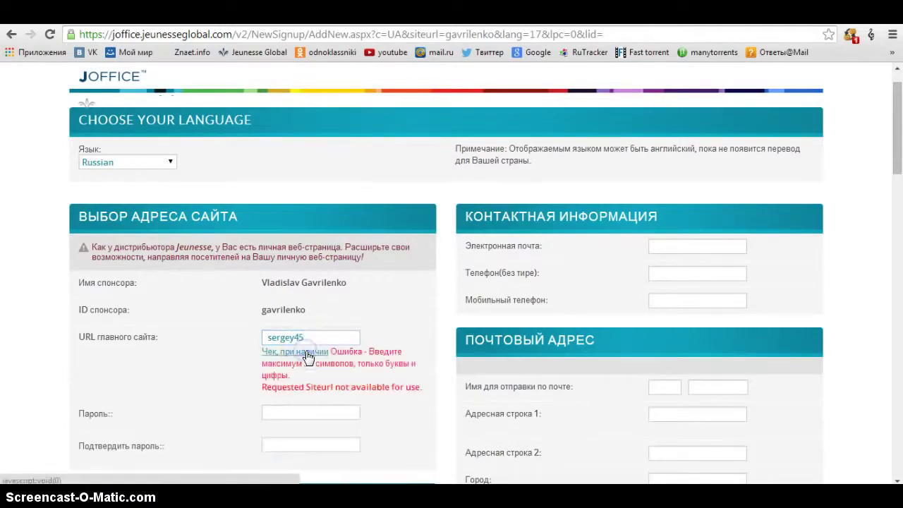
{"action": "double_click", "coordinate": [318, 337]}
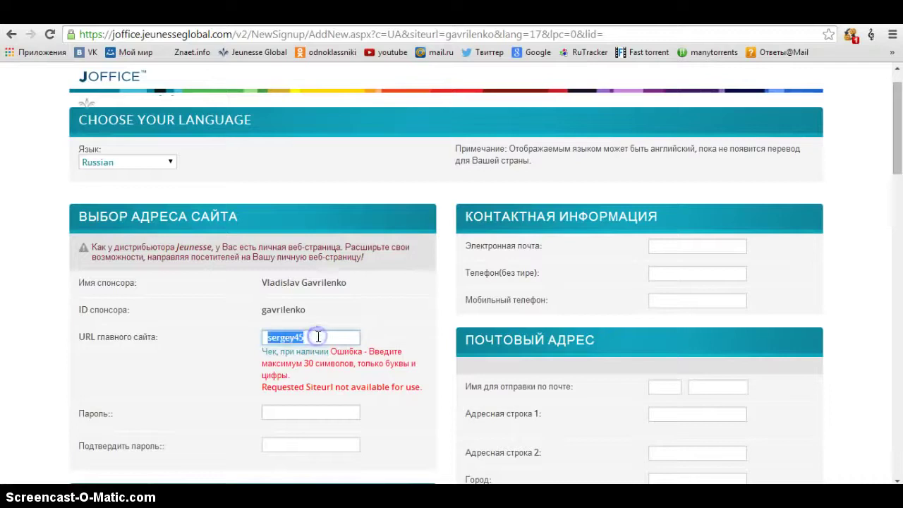
{"action": "type", "text": "sergey"}
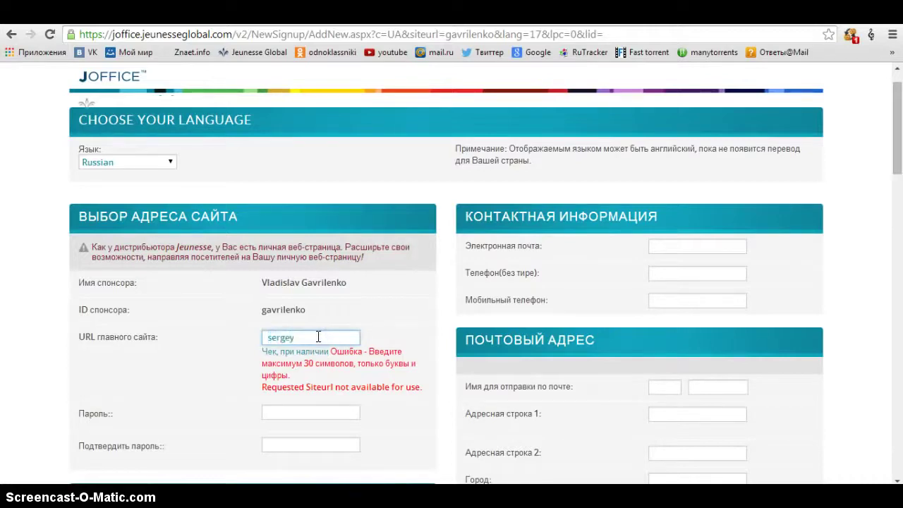
{"action": "type", "text": "5445"}
{"action": "left_click", "coordinate": [309, 355]}
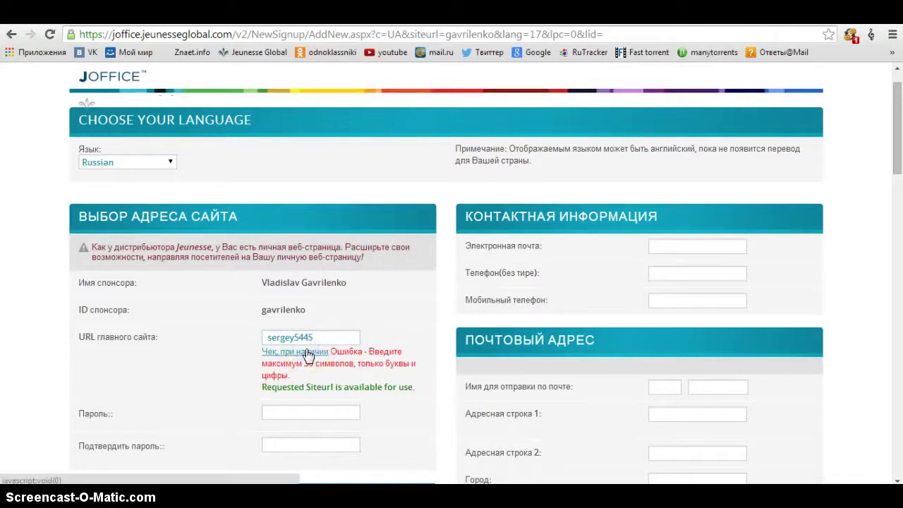
- Select the availability and character-limit messages, then reload the signup form, confirming resubmission
{"action": "left_click_drag", "start_coordinate": [416, 387], "coordinate": [258, 386]}
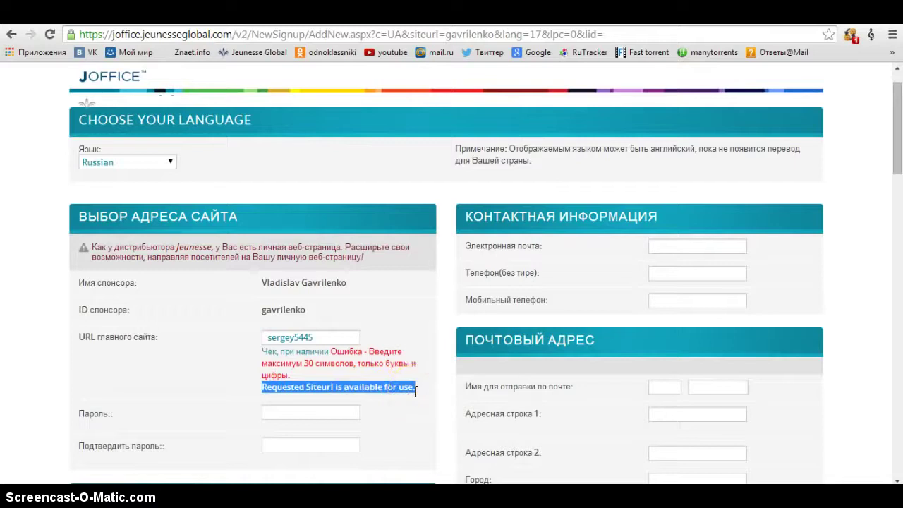
{"action": "left_click_drag", "start_coordinate": [329, 351], "coordinate": [326, 363]}
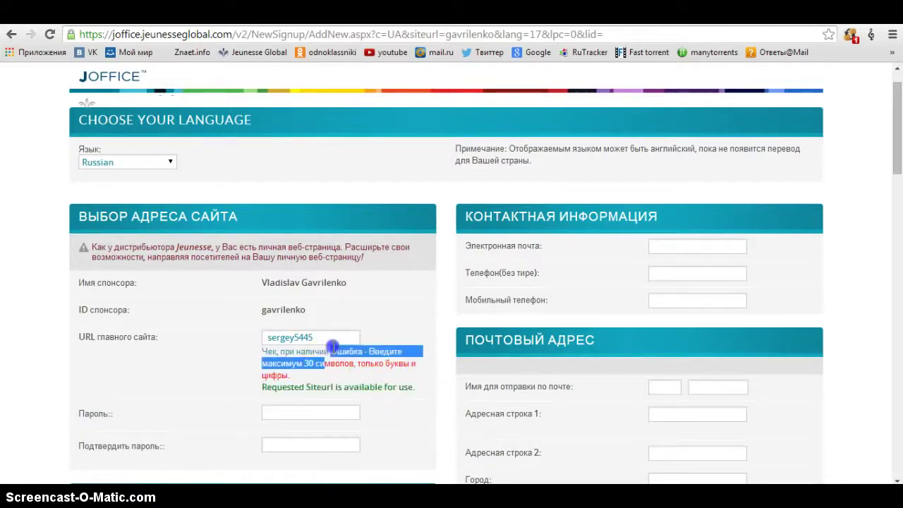
{"action": "left_click", "coordinate": [318, 374]}
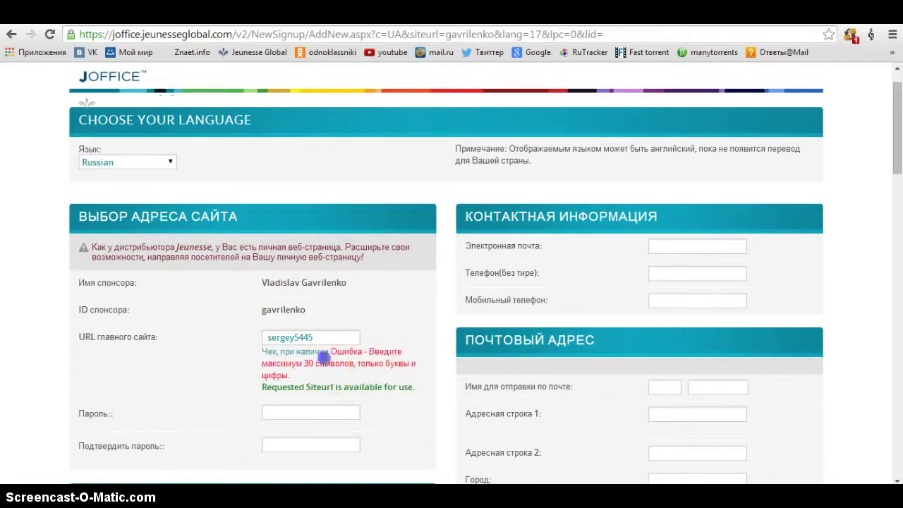
{"action": "left_click", "coordinate": [329, 351], "text": "shift"}
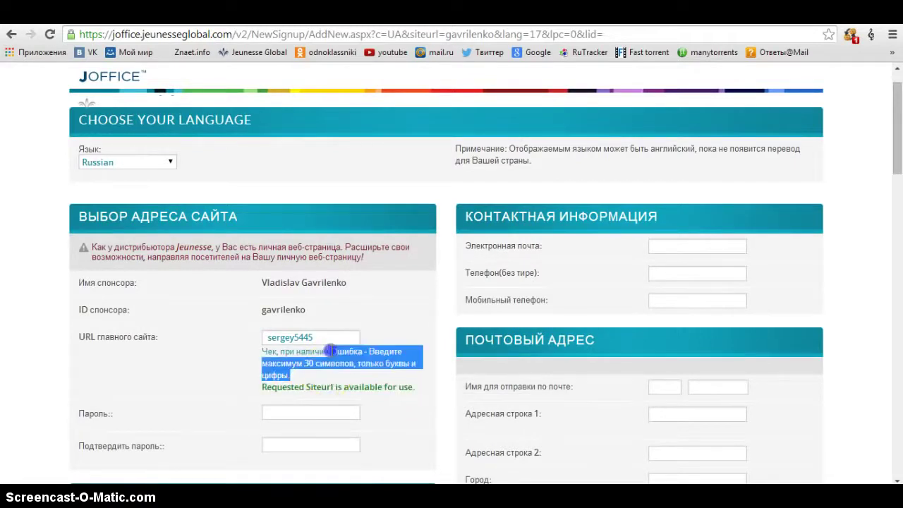
{"action": "left_click", "coordinate": [49, 35]}
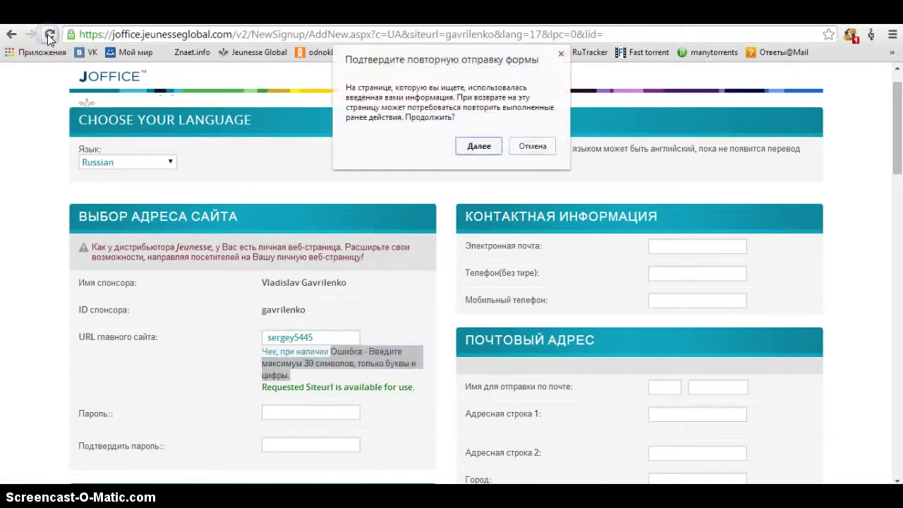
{"action": "left_click", "coordinate": [485, 146]}
{"action": "left_click", "coordinate": [432, 239]}
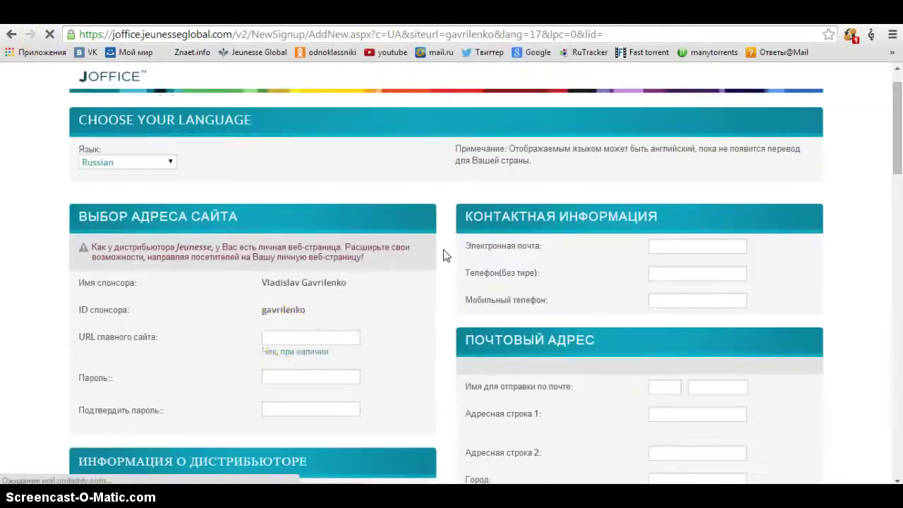
{"action": "left_click", "coordinate": [285, 339]}
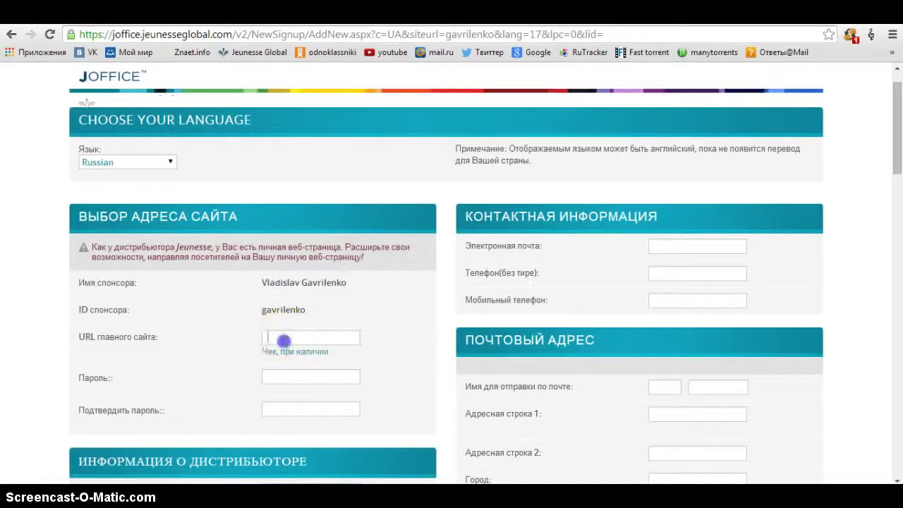
- Re-enter the personal site address and confirm it is available
{"action": "left_click", "coordinate": [285, 339]}
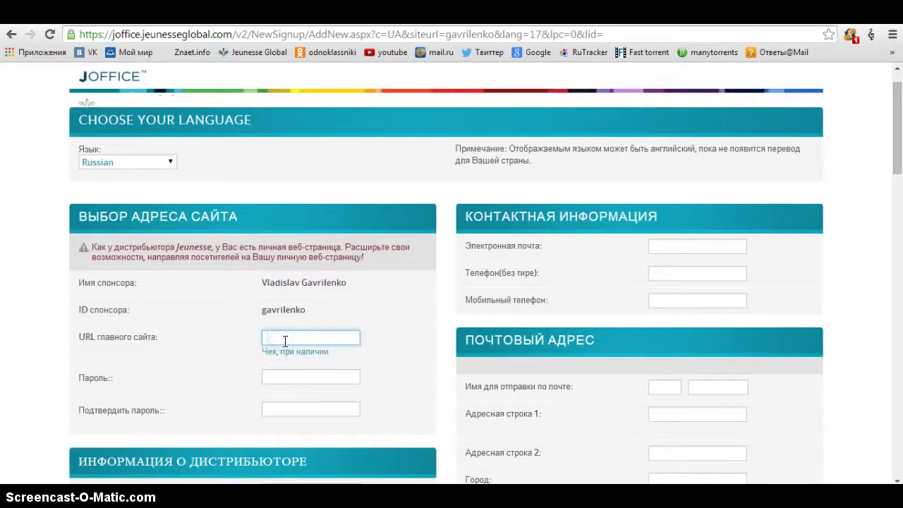
{"action": "key", "text": "BackSpace"}
{"action": "type", "text": "sergey454"}
{"action": "left_click", "coordinate": [286, 352]}
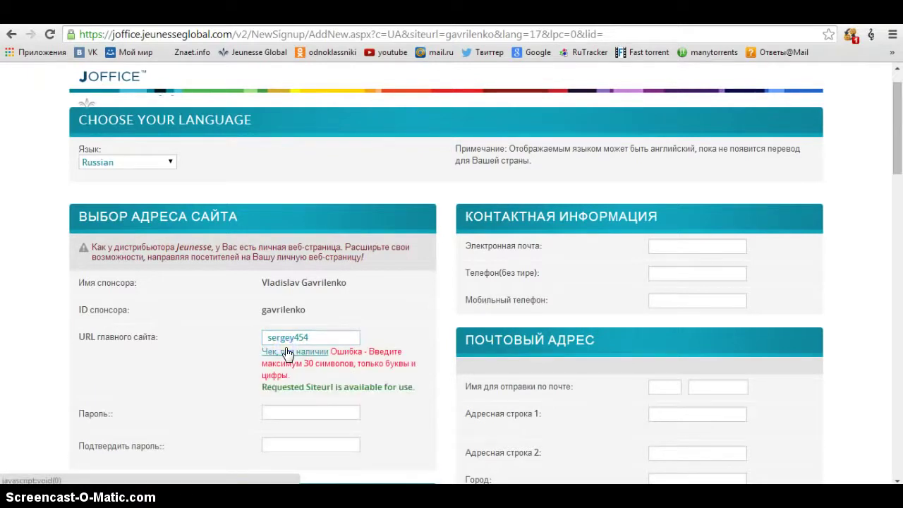
{"action": "scroll", "coordinate": [423, 288], "scroll_direction": "down", "scroll_amount": 3}
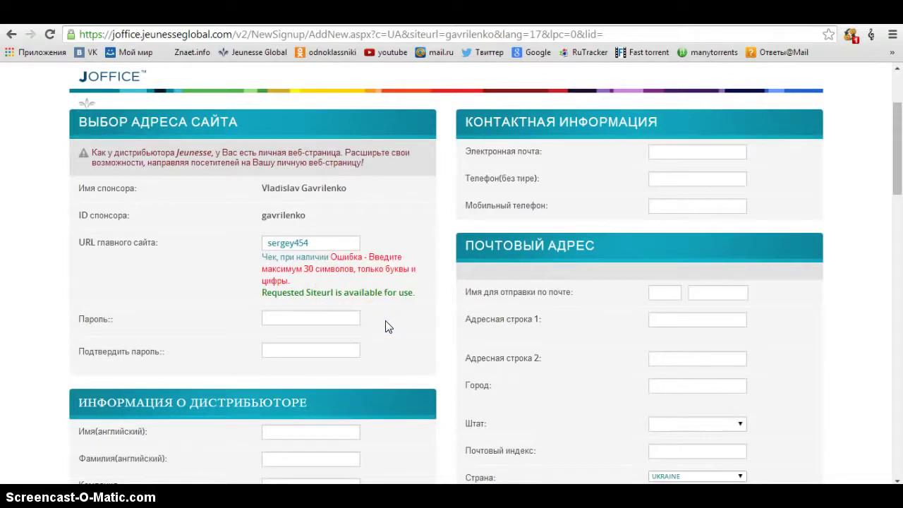
- Enter the account password in Пароль and again in Подтвердить пароль
{"action": "left_click", "coordinate": [306, 314]}
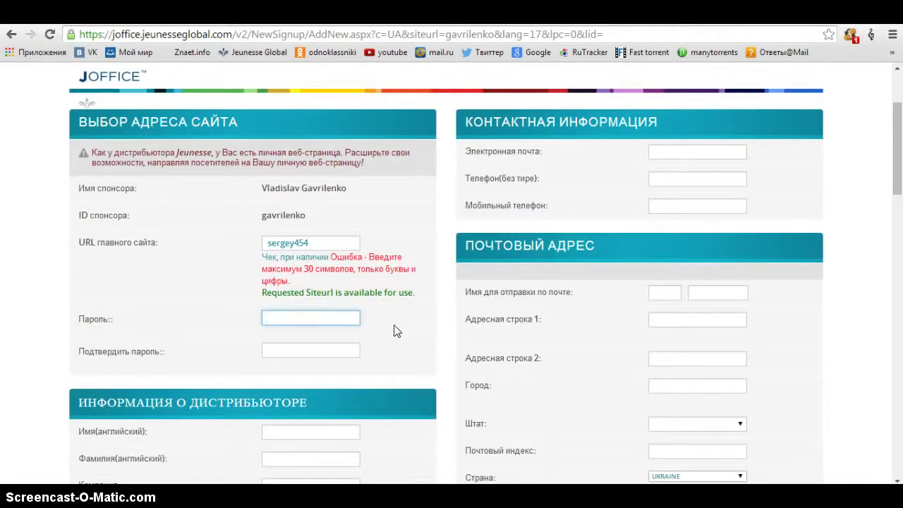
{"action": "type", "text": "•••••••••••"}
{"action": "key", "text": "Tab"}
{"action": "type", "text": "••"}
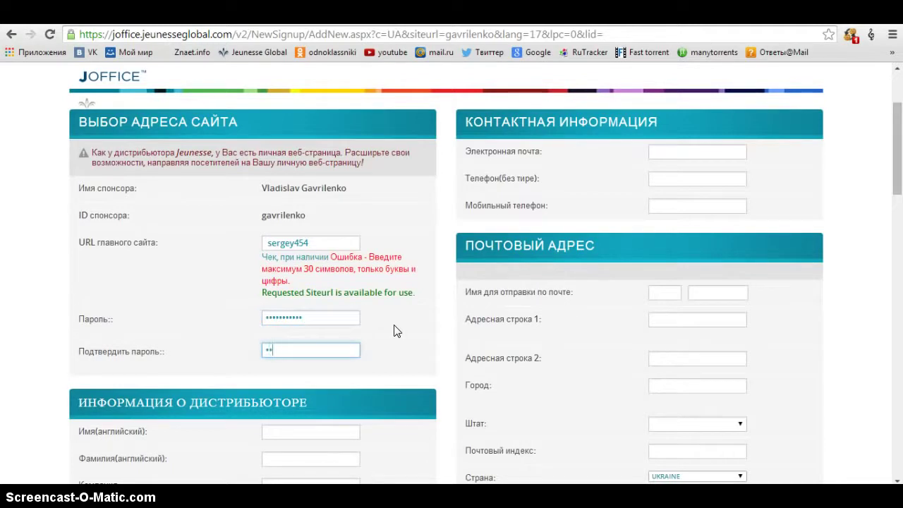
{"action": "type", "text": "•••••••"}
{"action": "left_click", "coordinate": [419, 329]}
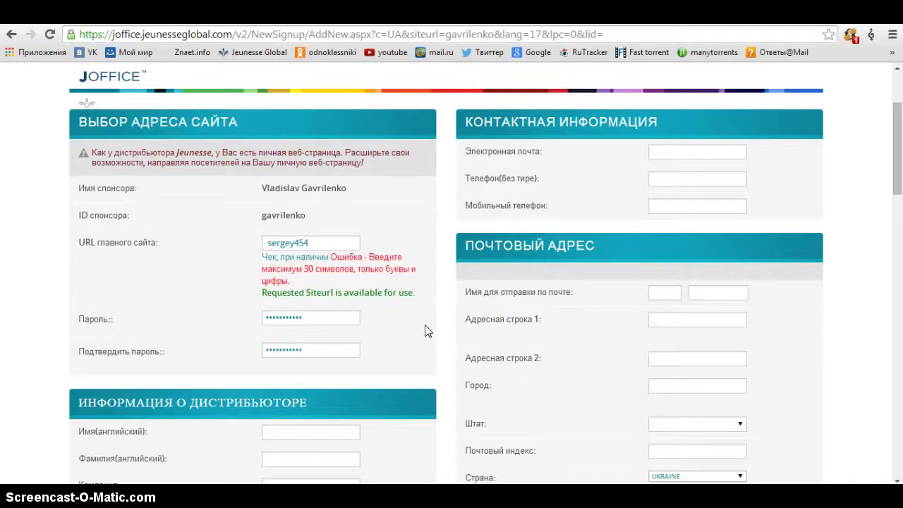
{"action": "left_click_drag", "start_coordinate": [323, 242], "coordinate": [253, 244]}
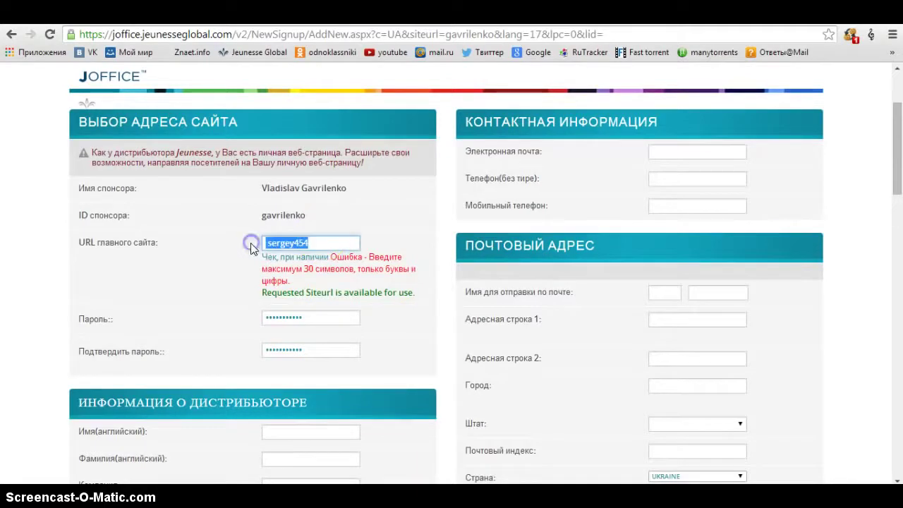
- Enter the distributor's English first and last names, auto-filling the display and cheque names
{"action": "left_click", "coordinate": [386, 307]}
{"action": "scroll", "coordinate": [429, 330], "scroll_direction": "down", "scroll_amount": 2}
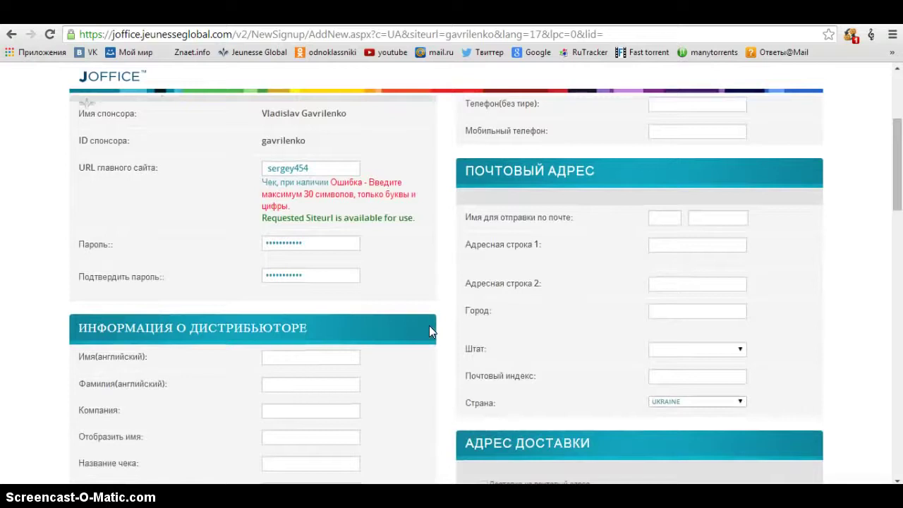
{"action": "scroll", "coordinate": [428, 331], "scroll_direction": "down", "scroll_amount": 2}
{"action": "left_click", "coordinate": [323, 286]}
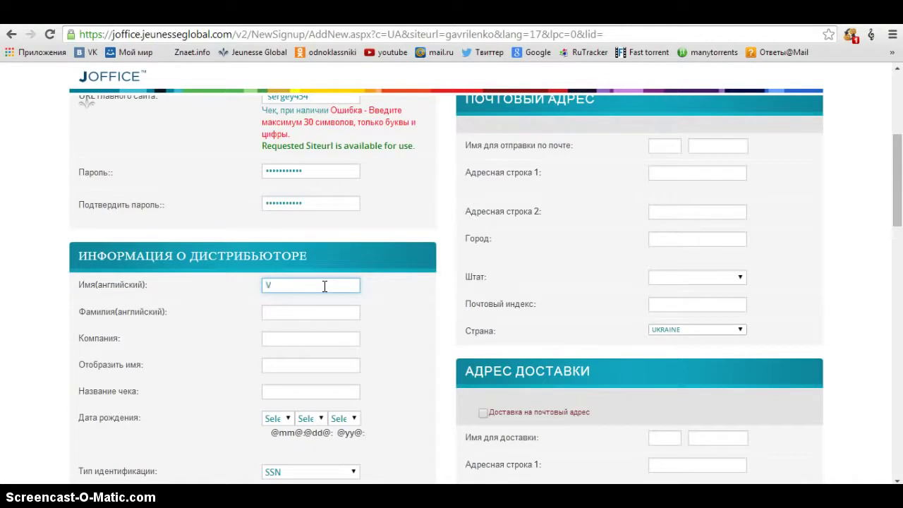
{"action": "key", "text": "Tab"}
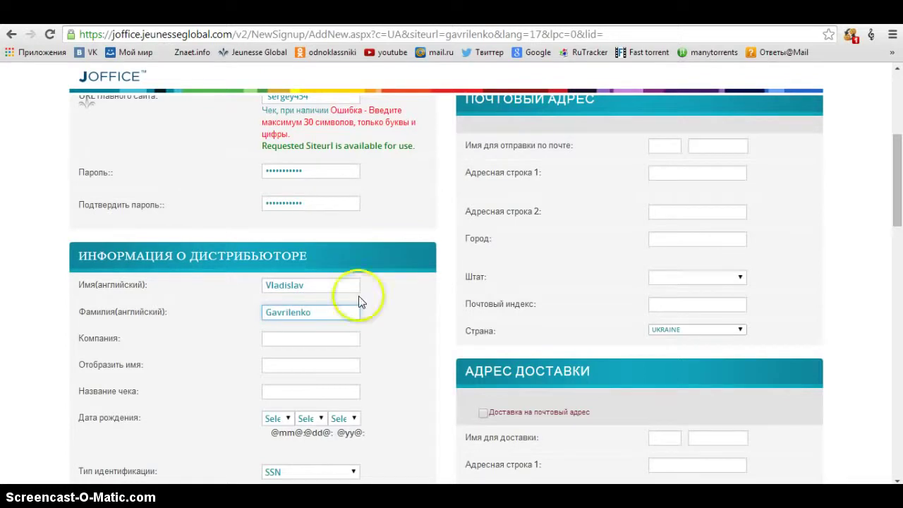
{"action": "left_click", "coordinate": [327, 345]}
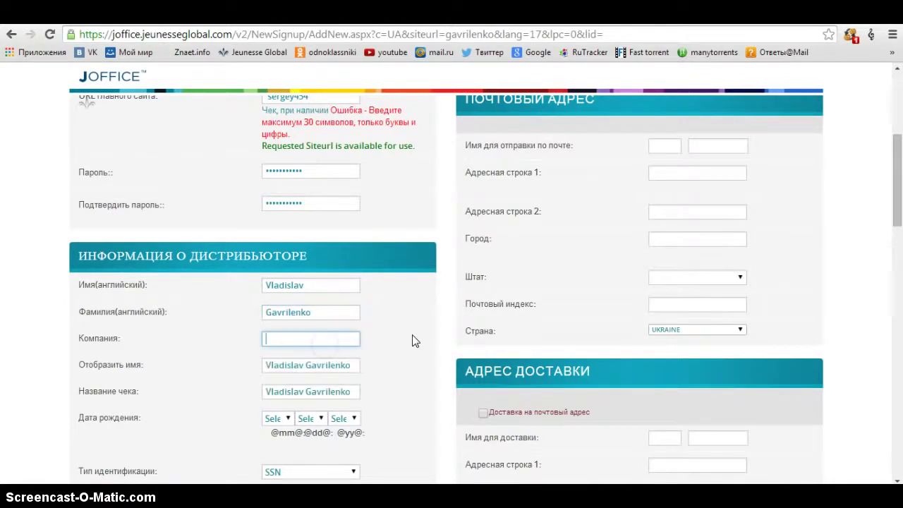
{"action": "scroll", "coordinate": [413, 339], "scroll_direction": "down", "scroll_amount": 3}
{"action": "left_click", "coordinate": [289, 317]}
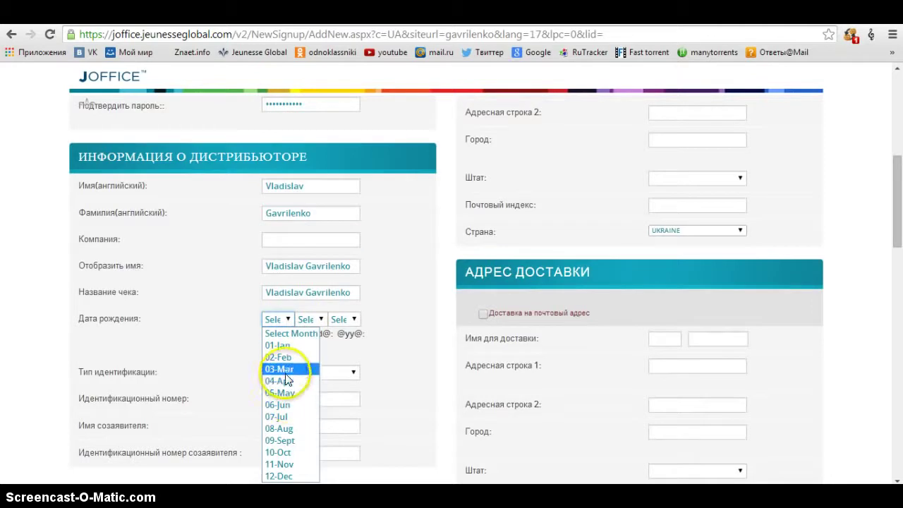
{"action": "left_click", "coordinate": [281, 369]}
{"action": "left_click", "coordinate": [308, 321]}
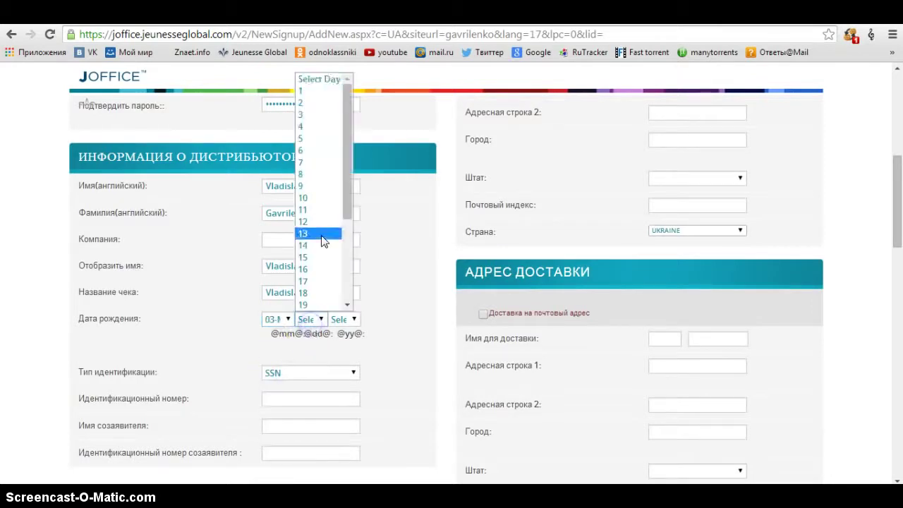
{"action": "scroll", "coordinate": [310, 268], "scroll_direction": "down", "scroll_amount": 4}
{"action": "left_click", "coordinate": [303, 304]}
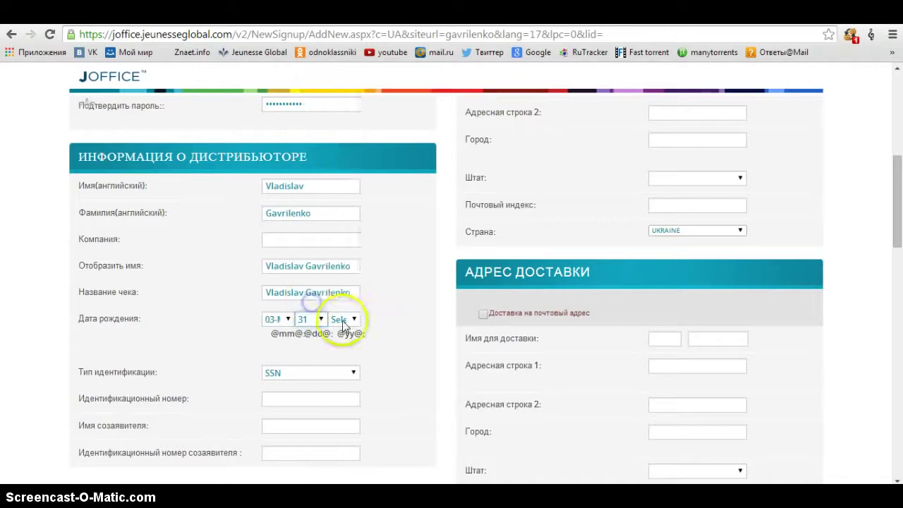
{"action": "left_click", "coordinate": [339, 320]}
{"action": "scroll", "coordinate": [351, 251], "scroll_direction": "down", "scroll_amount": 12}
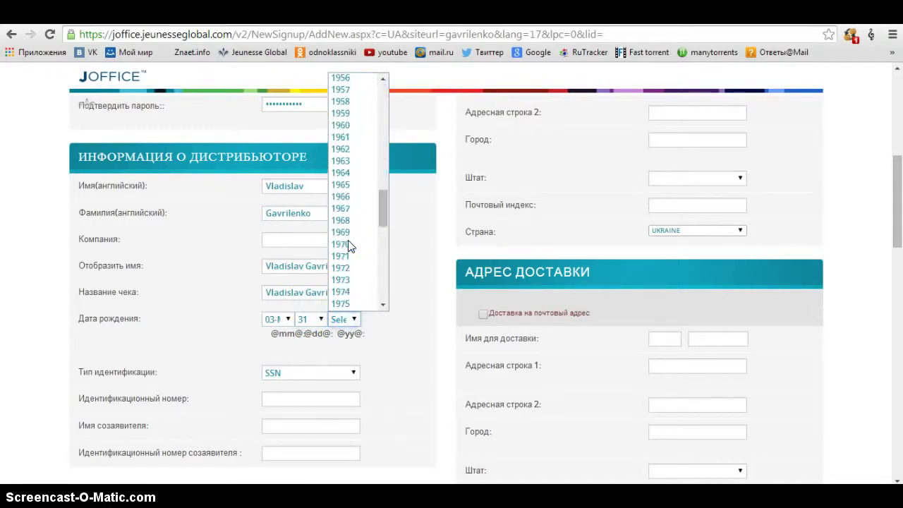
{"action": "left_click", "coordinate": [345, 252]}
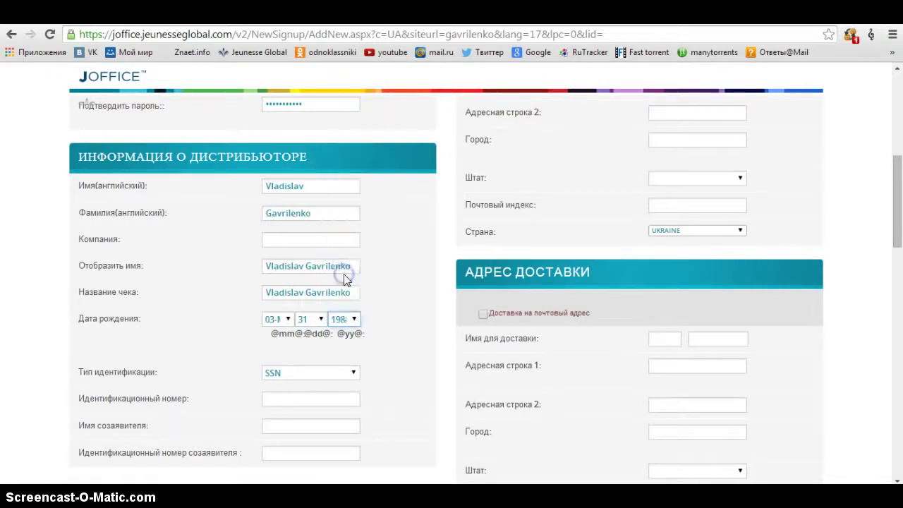
{"action": "scroll", "coordinate": [419, 268], "scroll_direction": "down", "scroll_amount": 2}
{"action": "scroll", "coordinate": [181, 248], "scroll_direction": "up", "scroll_amount": 8}
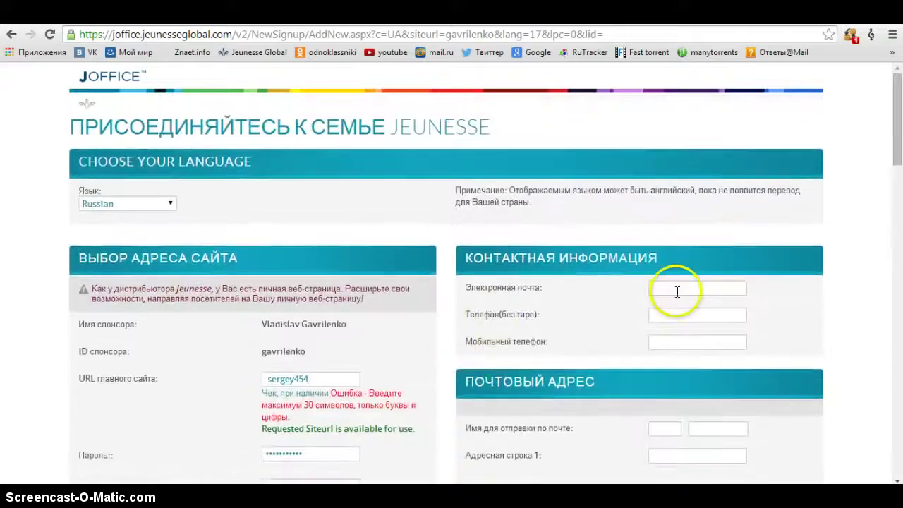
- Enter the contact e-mail and phone number, and copy the same number into Мобильный телефон
{"action": "left_click", "coordinate": [678, 291]}
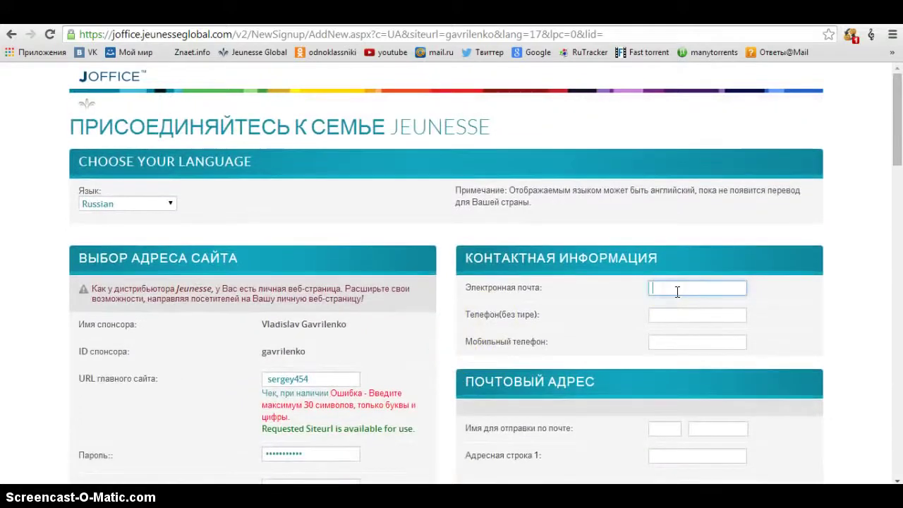
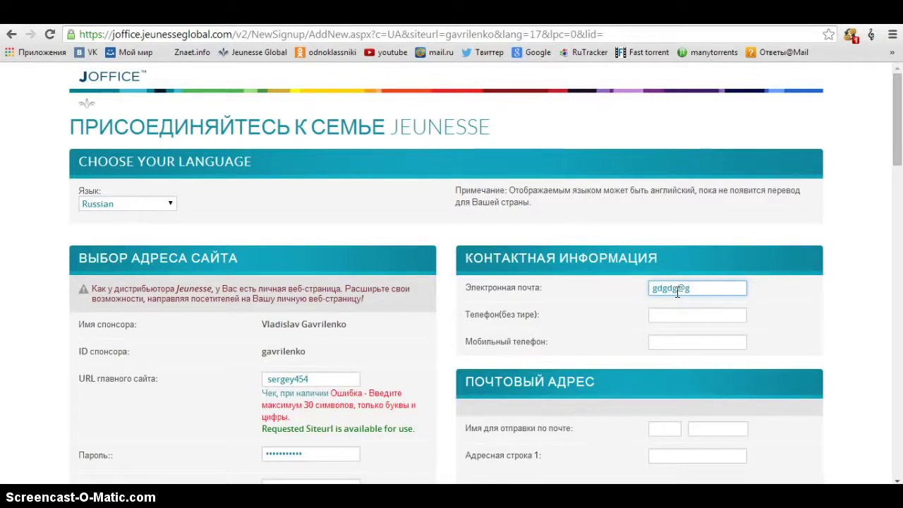
{"action": "left_click", "coordinate": [683, 315]}
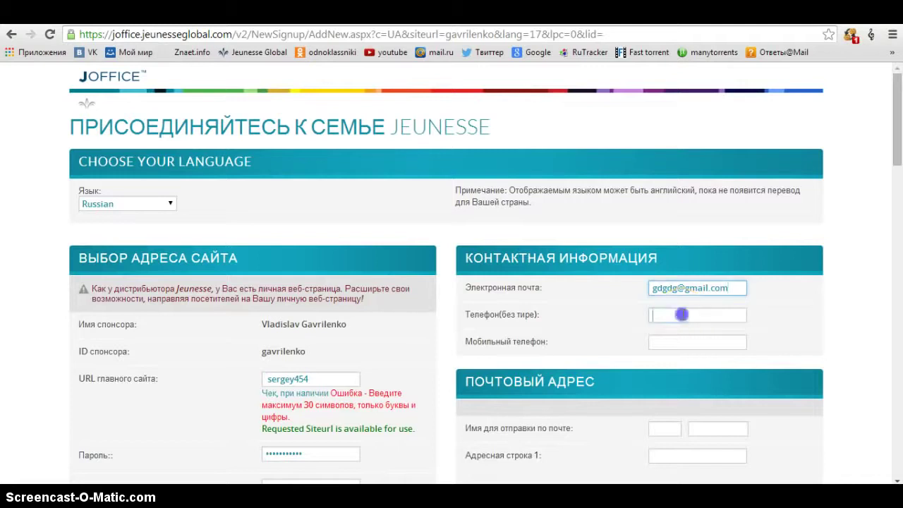
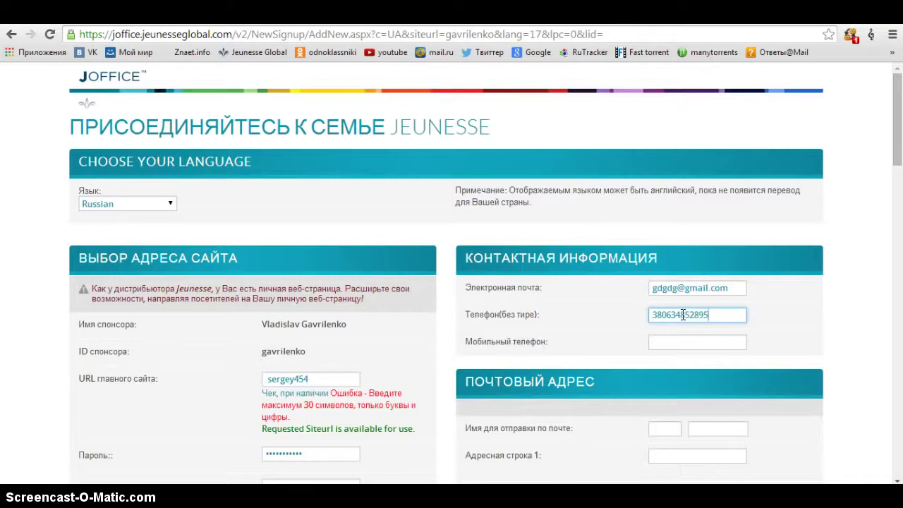
{"action": "double_click", "coordinate": [682, 315]}
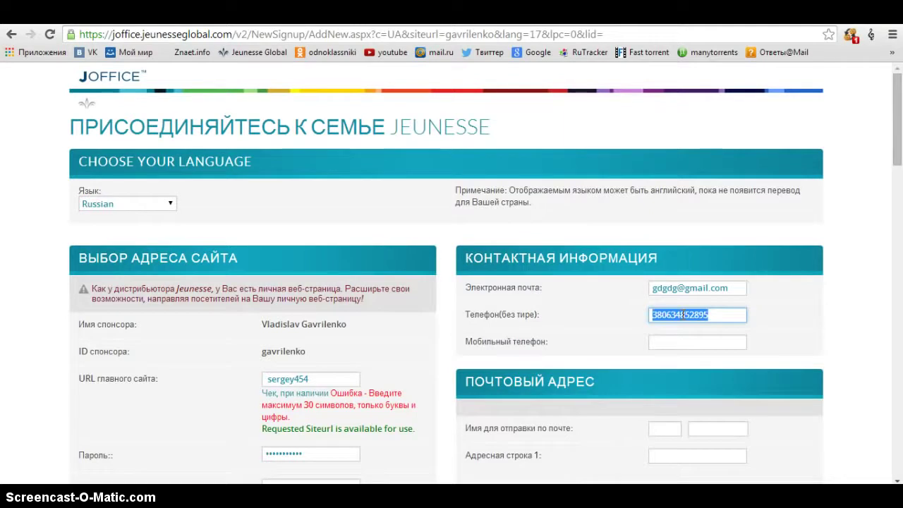
{"action": "key", "text": "ctrl+c"}
{"action": "left_click", "coordinate": [682, 341]}
{"action": "key", "text": "ctrl+v"}
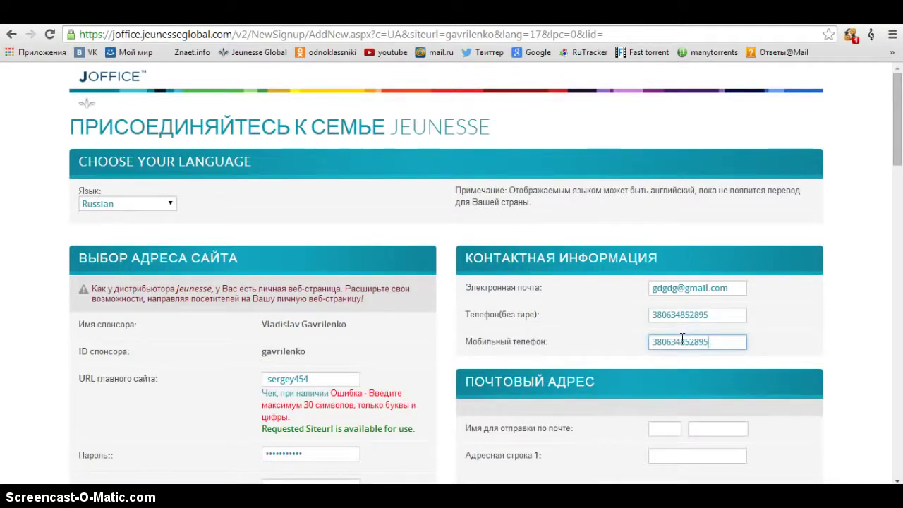
{"action": "scroll", "coordinate": [851, 278], "scroll_direction": "down", "scroll_amount": 1}
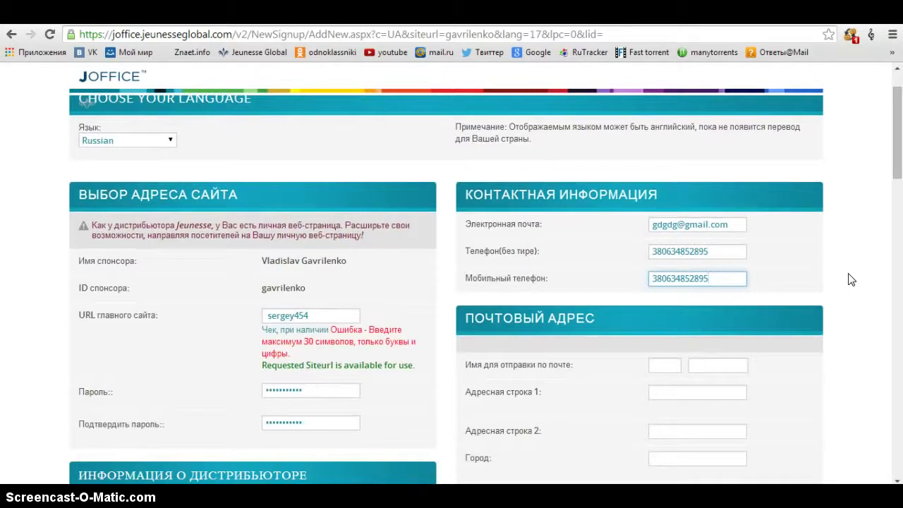
{"action": "scroll", "coordinate": [851, 278], "scroll_direction": "down", "scroll_amount": 1}
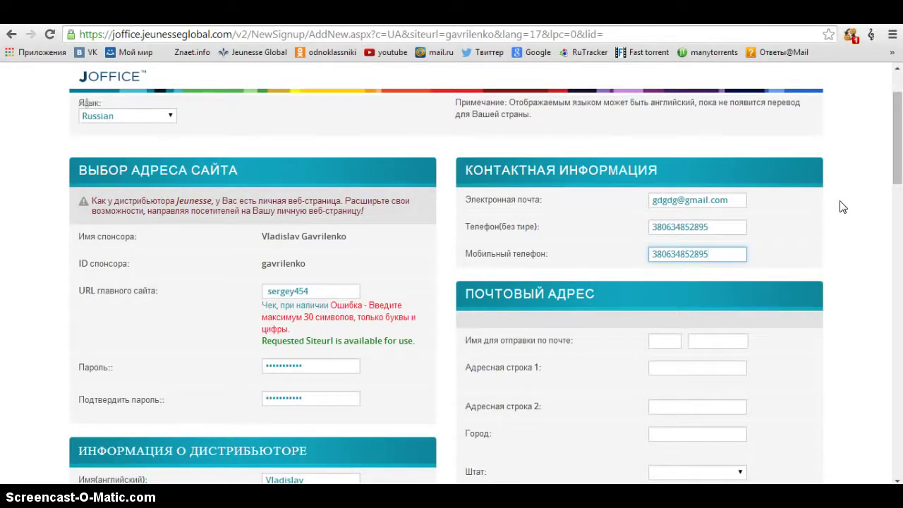
- Enter the mail recipient's first and last name and the first street address line
{"action": "scroll", "coordinate": [842, 207], "scroll_direction": "down", "scroll_amount": 1}
{"action": "left_click", "coordinate": [673, 264]}
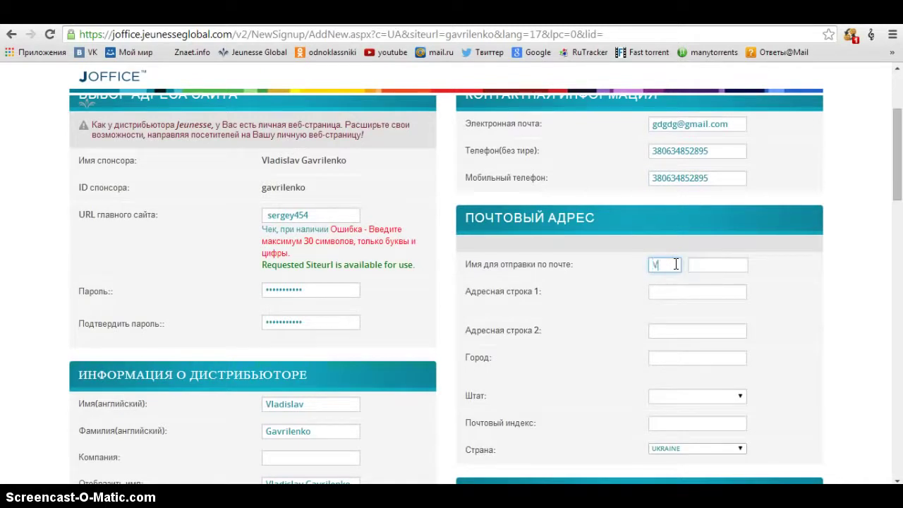
{"action": "key", "text": "Tab"}
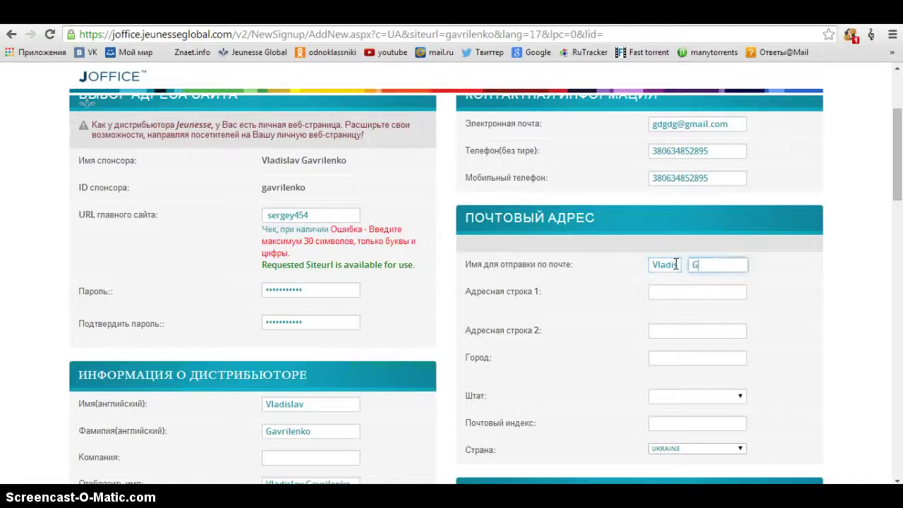
{"action": "scroll", "coordinate": [776, 257], "scroll_direction": "down", "scroll_amount": 1}
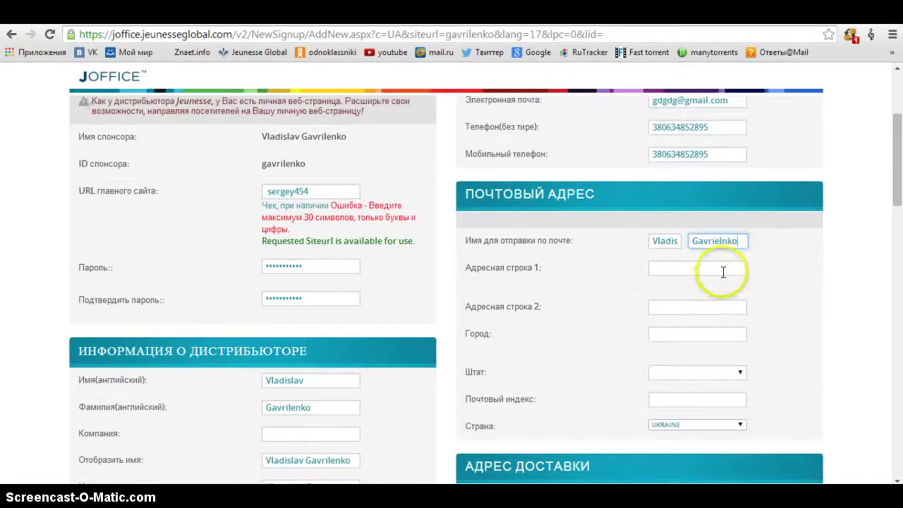
{"action": "left_click", "coordinate": [723, 271]}
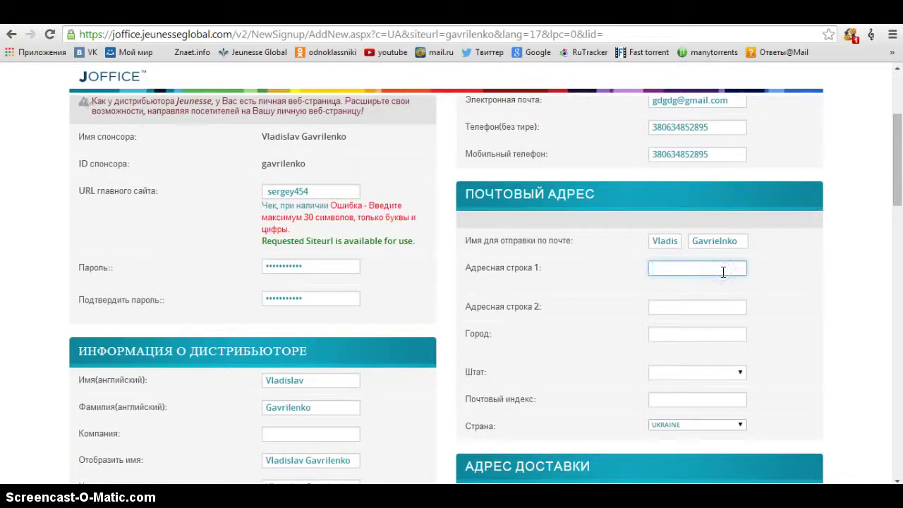
- Fill in the mailing city, pick the oblast in Штат, and enter the postal code
{"action": "scroll", "coordinate": [812, 257], "scroll_direction": "down", "scroll_amount": 3}
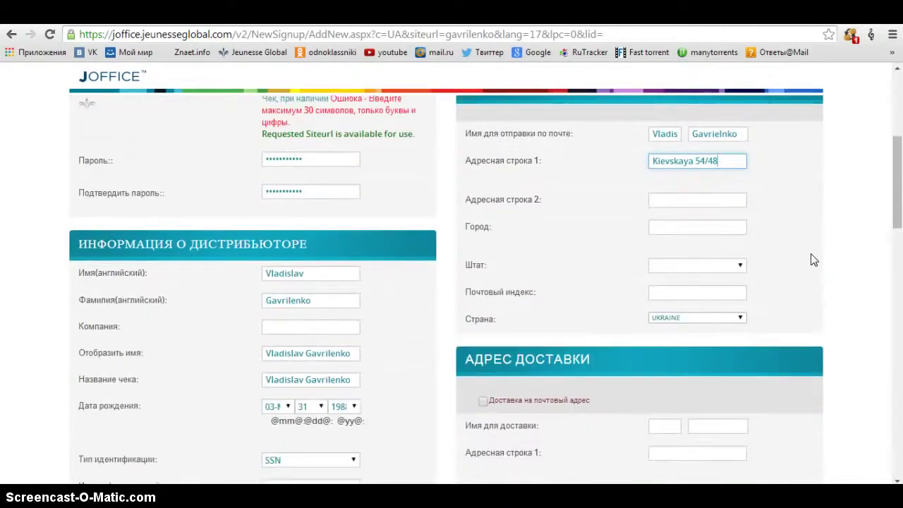
{"action": "left_click", "coordinate": [709, 228]}
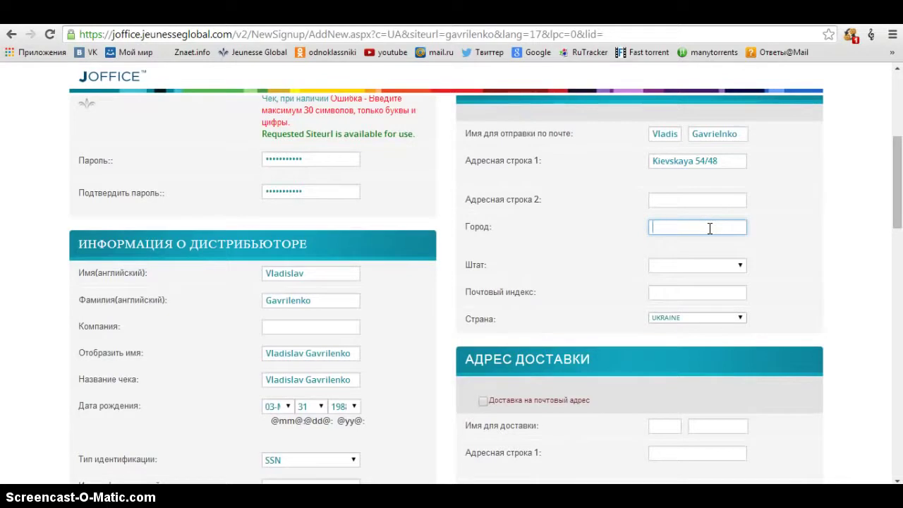
{"action": "type", "text": "Chernigov"}
{"action": "left_click", "coordinate": [735, 266]}
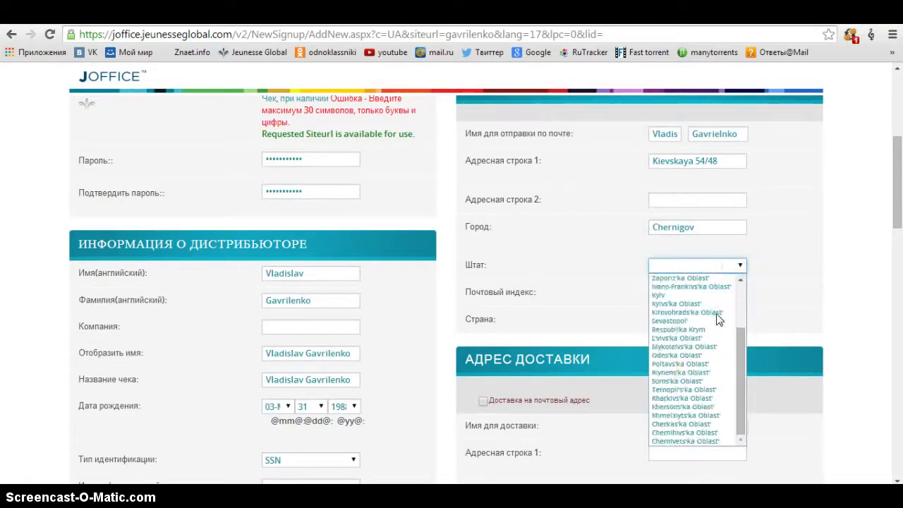
{"action": "left_click", "coordinate": [702, 433]}
{"action": "scroll", "coordinate": [808, 222], "scroll_direction": "down", "scroll_amount": 1}
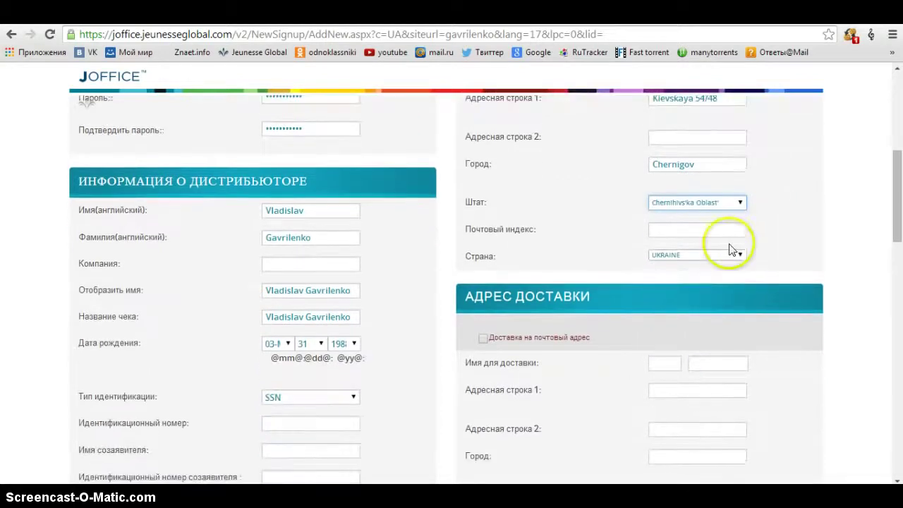
{"action": "left_click", "coordinate": [735, 230]}
{"action": "type", "text": "1"}
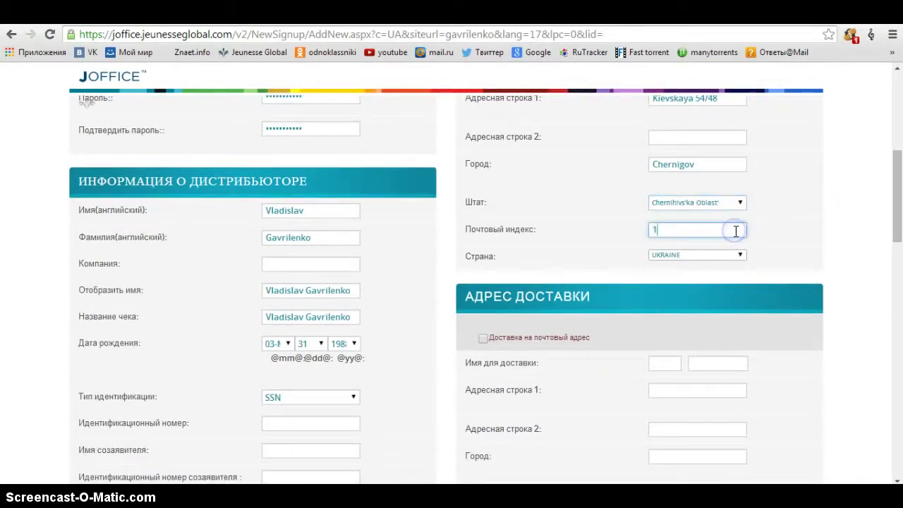
{"action": "type", "text": "4000"}
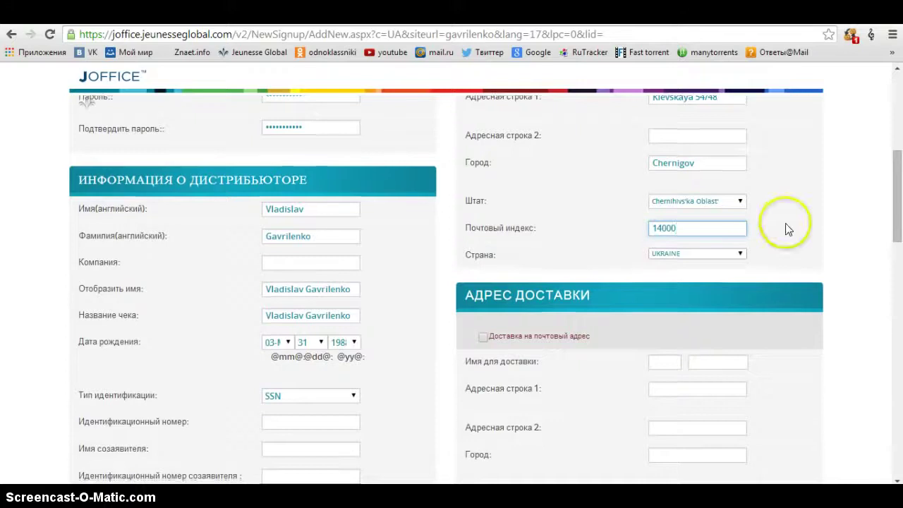
- Tick 'Доставка на почтовый адрес' so shipping reuses the mailing address
{"action": "scroll", "coordinate": [635, 228], "scroll_direction": "down", "scroll_amount": 2}
{"action": "left_click", "coordinate": [483, 231]}
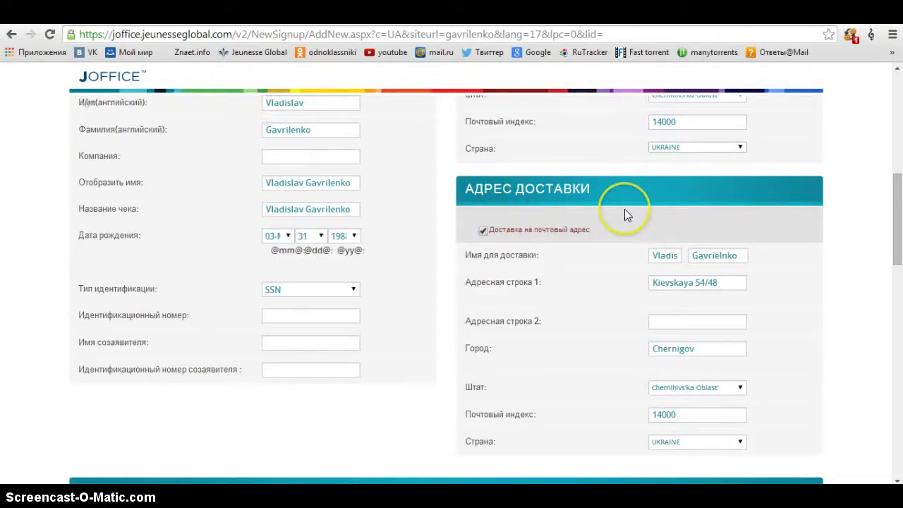
{"action": "scroll", "coordinate": [625, 214], "scroll_direction": "up", "scroll_amount": 4}
{"action": "scroll", "coordinate": [790, 172], "scroll_direction": "down", "scroll_amount": 3}
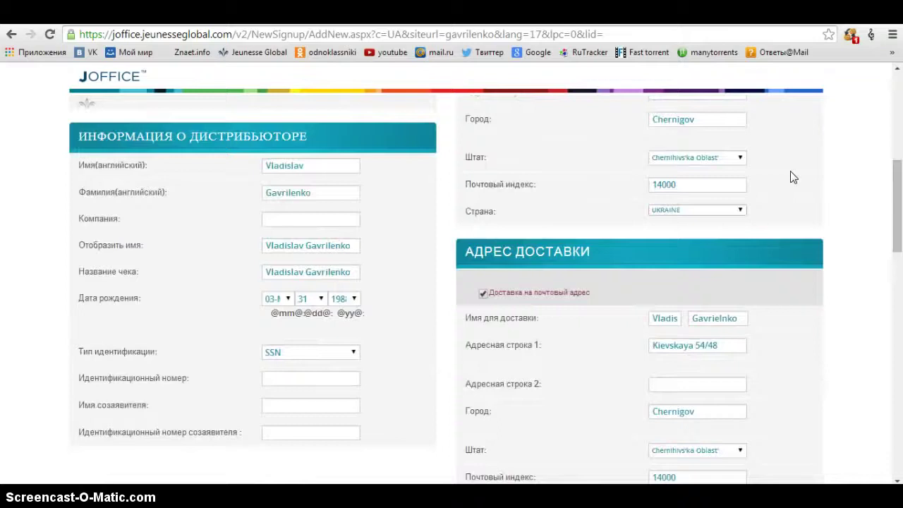
{"action": "scroll", "coordinate": [842, 256], "scroll_direction": "down", "scroll_amount": 3}
{"action": "scroll", "coordinate": [585, 242], "scroll_direction": "down", "scroll_amount": 3}
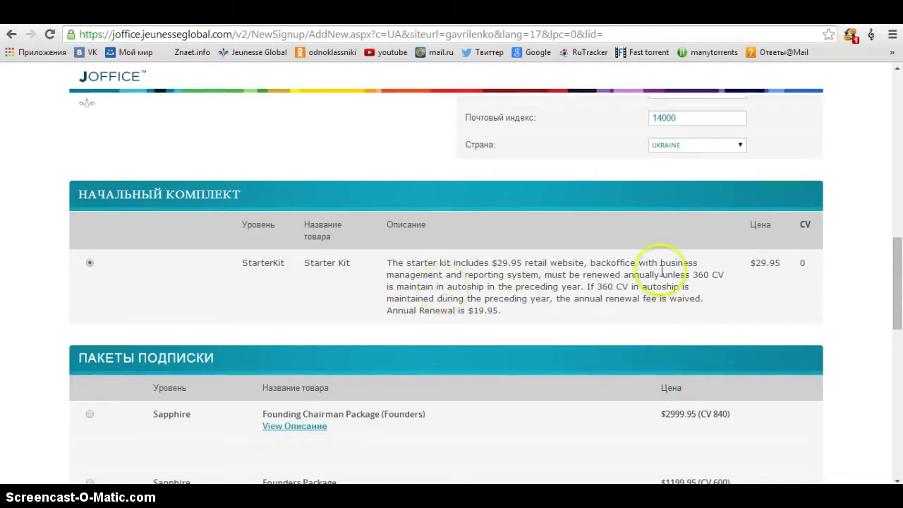
{"action": "left_click_drag", "start_coordinate": [782, 262], "coordinate": [756, 263]}
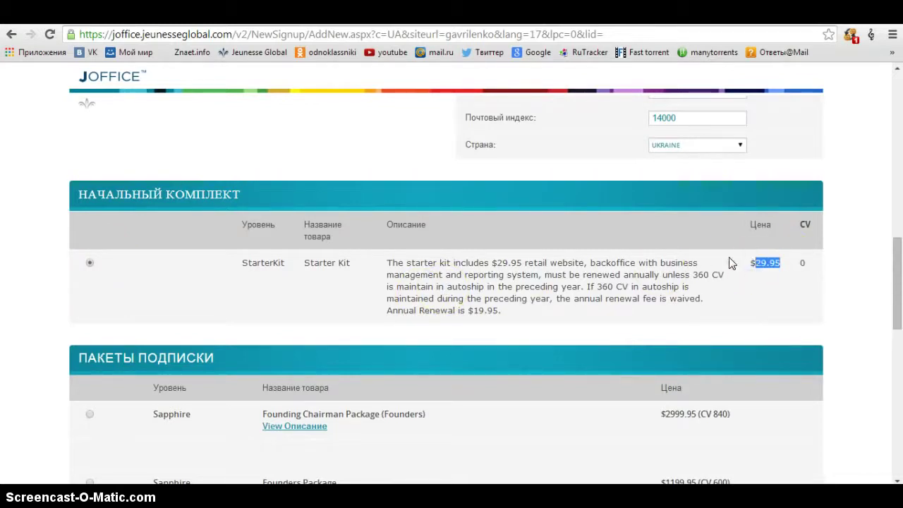
{"action": "left_click", "coordinate": [729, 258]}
{"action": "scroll", "coordinate": [730, 258], "scroll_direction": "down", "scroll_amount": 10}
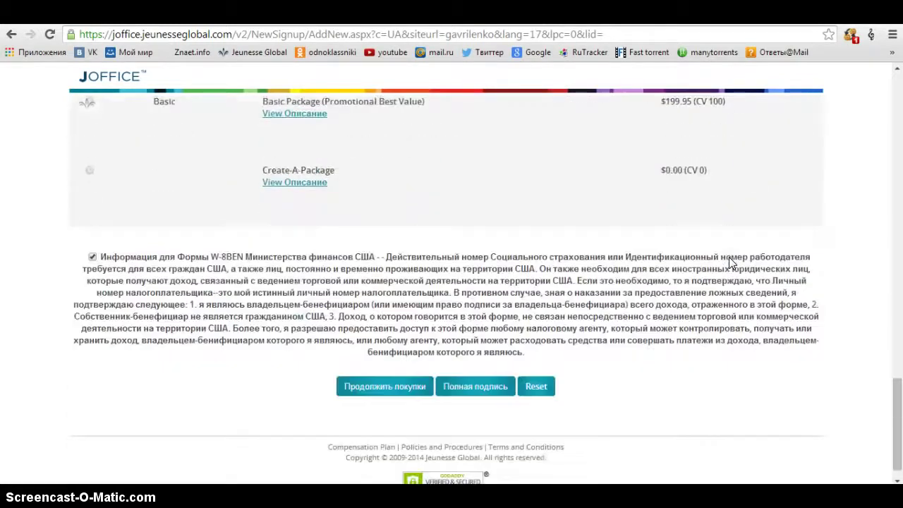
{"action": "scroll", "coordinate": [729, 257], "scroll_direction": "down", "scroll_amount": 1}
{"action": "left_click", "coordinate": [360, 362]}
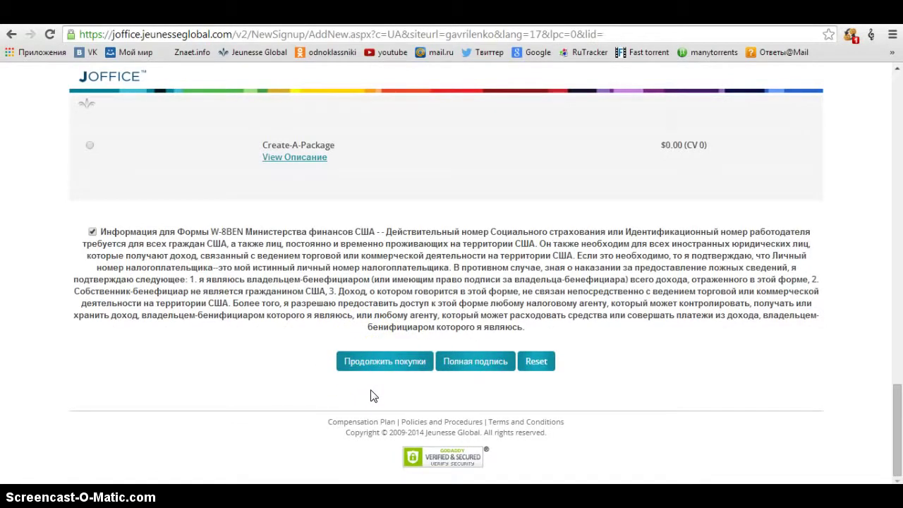
{"action": "left_click", "coordinate": [475, 362]}
{"action": "left_click", "coordinate": [475, 362]}
{"action": "left_click", "coordinate": [381, 366]}
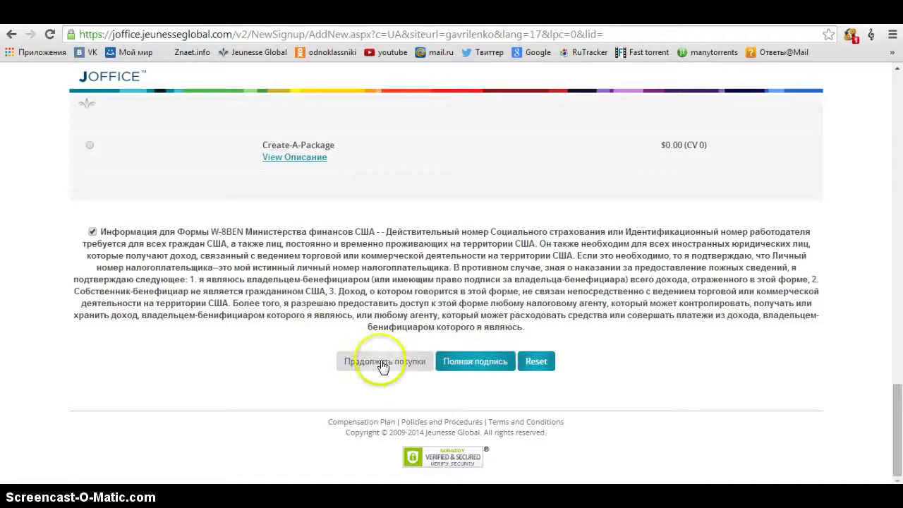
{"action": "left_click", "coordinate": [454, 366]}
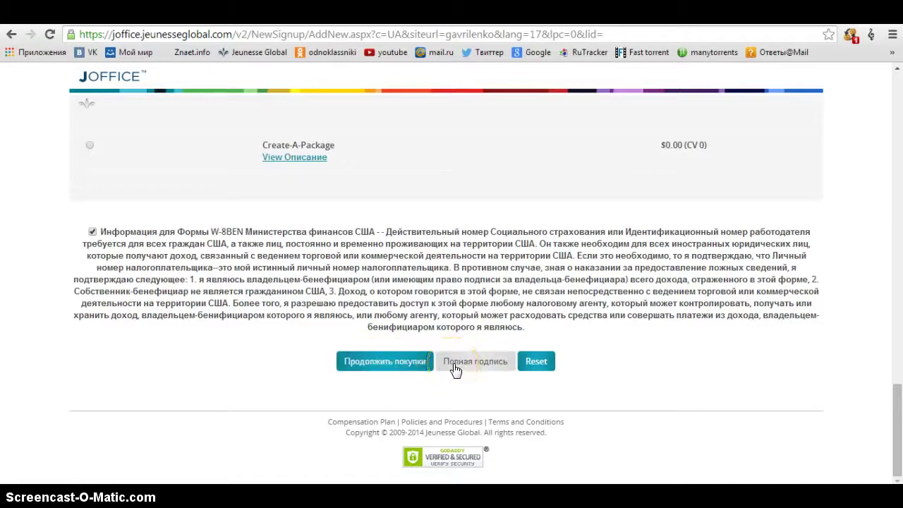
{"action": "left_click", "coordinate": [473, 370]}
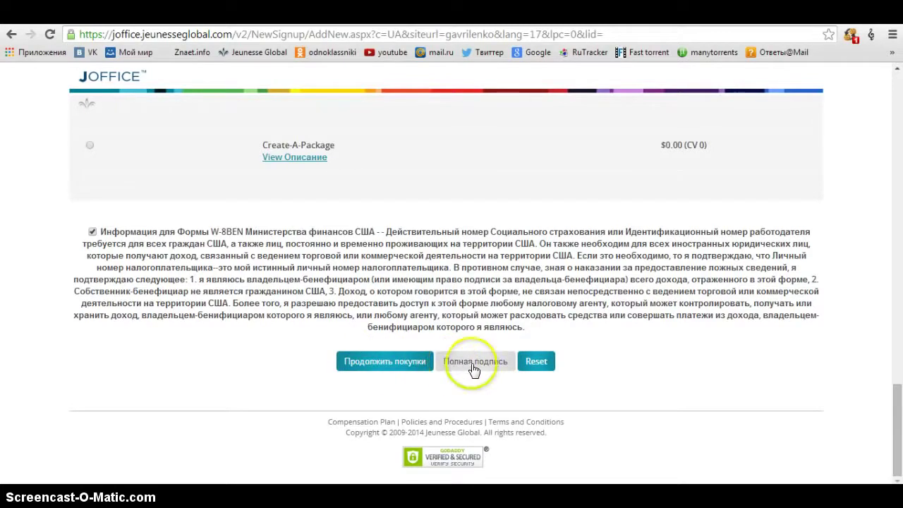
{"action": "left_click", "coordinate": [403, 368]}
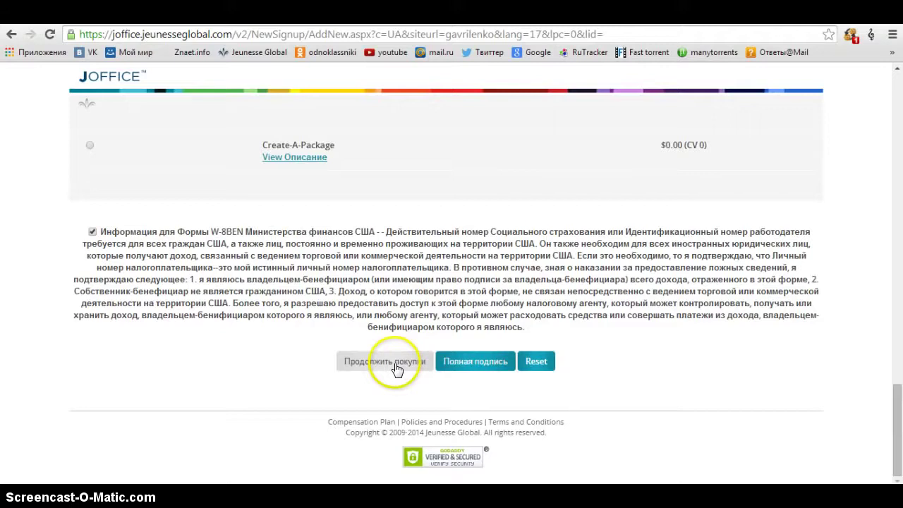
{"action": "left_click", "coordinate": [351, 358]}
{"action": "left_click", "coordinate": [468, 366]}
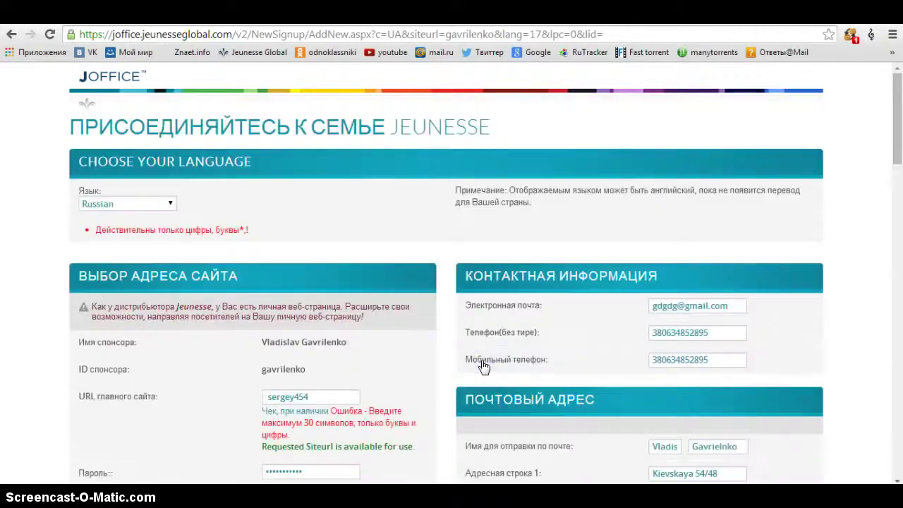
- Replace the requested main site URL with a new shorter name and revalidate its availability
{"action": "left_click", "coordinate": [423, 255]}
{"action": "scroll", "coordinate": [423, 260], "scroll_direction": "down", "scroll_amount": 1}
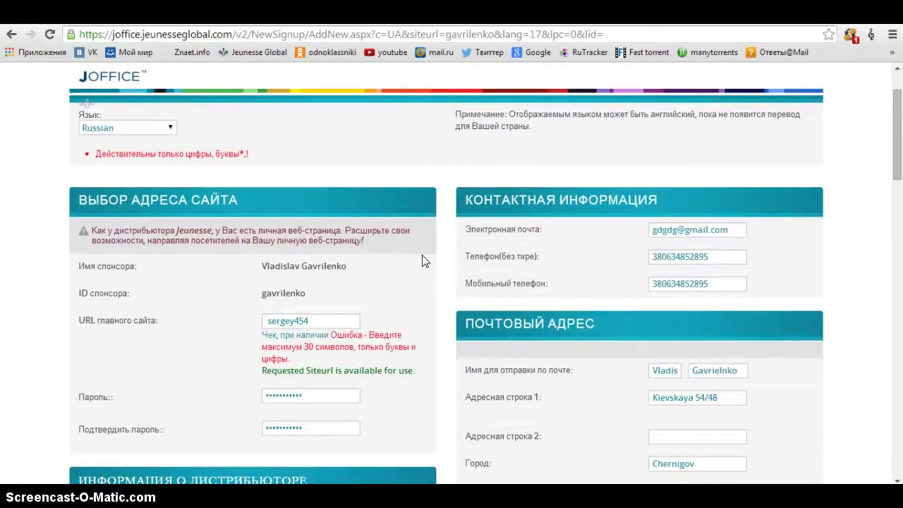
{"action": "left_click", "coordinate": [323, 319]}
{"action": "left_click_drag", "start_coordinate": [323, 319], "coordinate": [246, 323]}
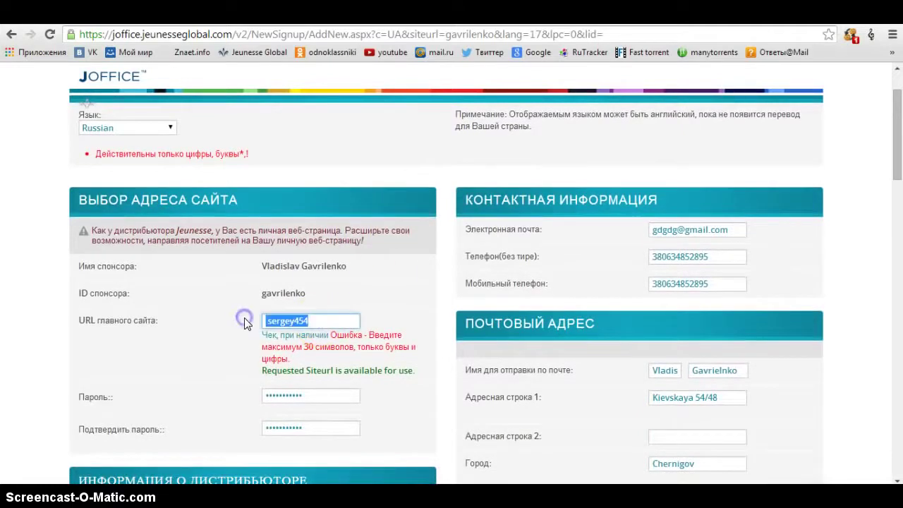
{"action": "type", "text": "se"}
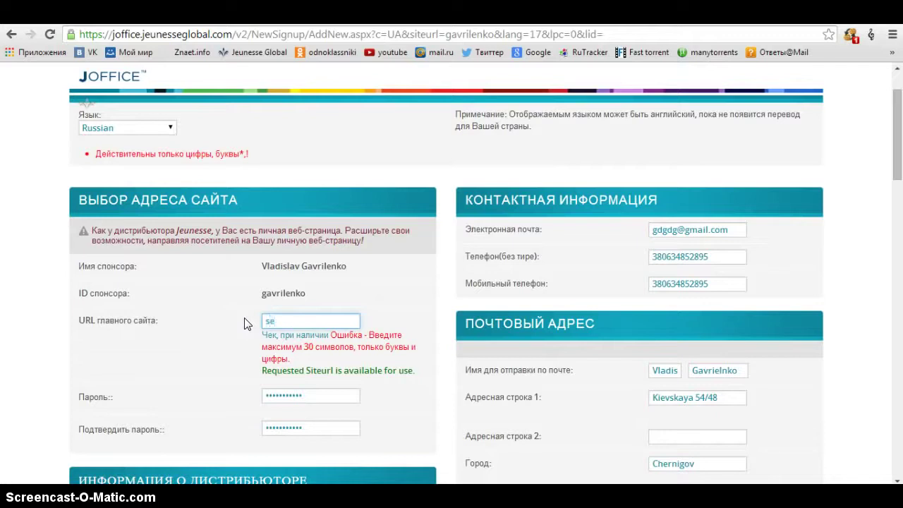
{"action": "type", "text": "rega"}
{"action": "type", "text": "mlm"}
{"action": "left_click", "coordinate": [300, 336]}
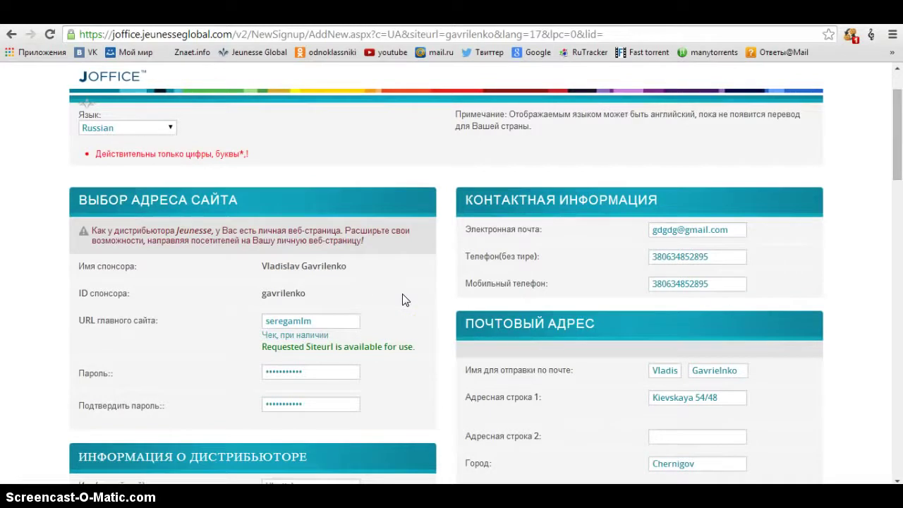
{"action": "scroll", "coordinate": [402, 300], "scroll_direction": "down", "scroll_amount": 3}
- Submit the completed signup form with 'Полная подпись' at the bottom of the page
{"action": "left_click", "coordinate": [430, 302]}
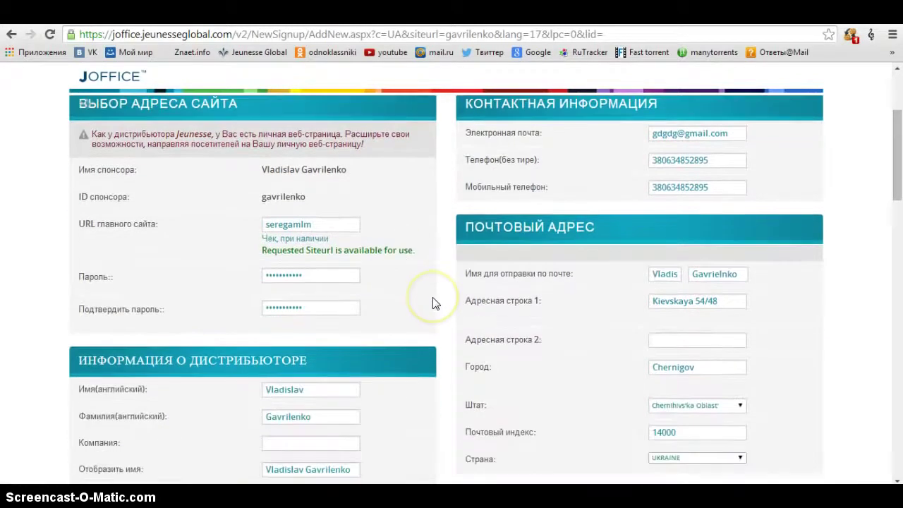
{"action": "scroll", "coordinate": [432, 302], "scroll_direction": "down", "scroll_amount": 3}
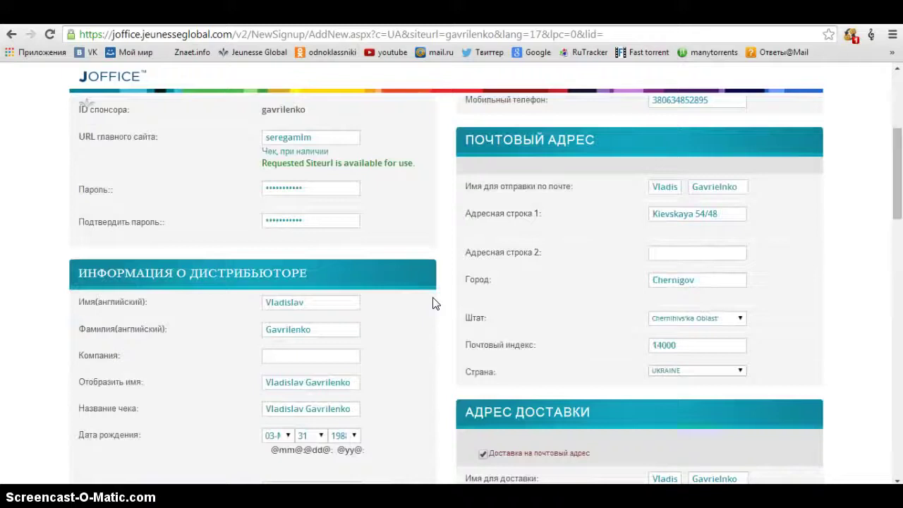
{"action": "scroll", "coordinate": [433, 302], "scroll_direction": "down", "scroll_amount": 5}
{"action": "scroll", "coordinate": [432, 302], "scroll_direction": "down", "scroll_amount": 3}
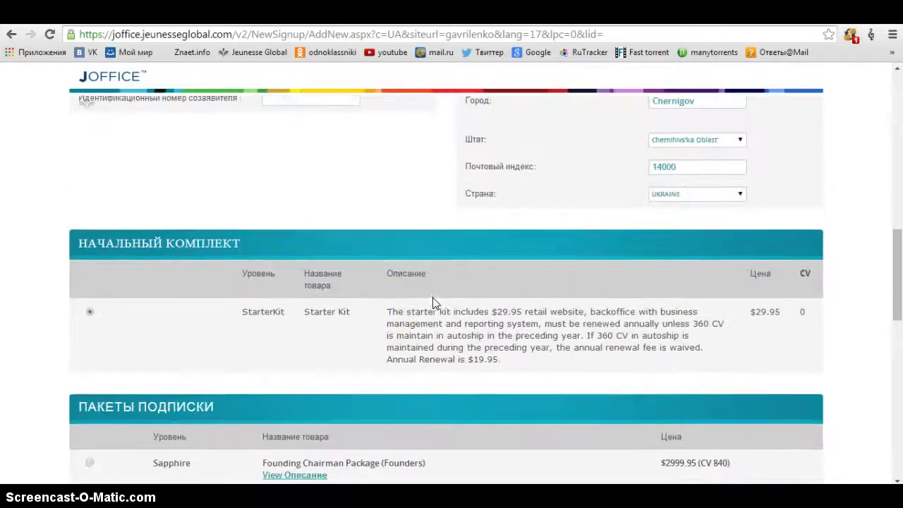
{"action": "left_click", "coordinate": [388, 303]}
{"action": "scroll", "coordinate": [389, 302], "scroll_direction": "down", "scroll_amount": 15}
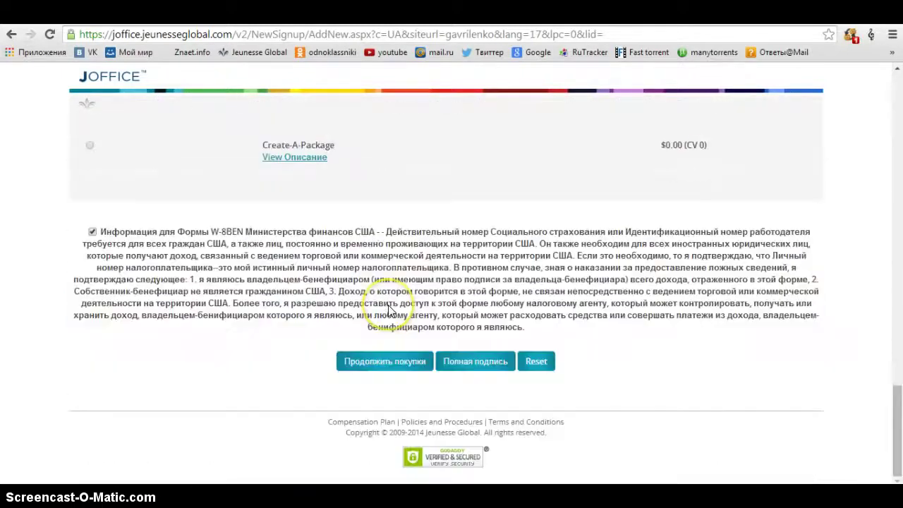
{"action": "left_click", "coordinate": [476, 362]}
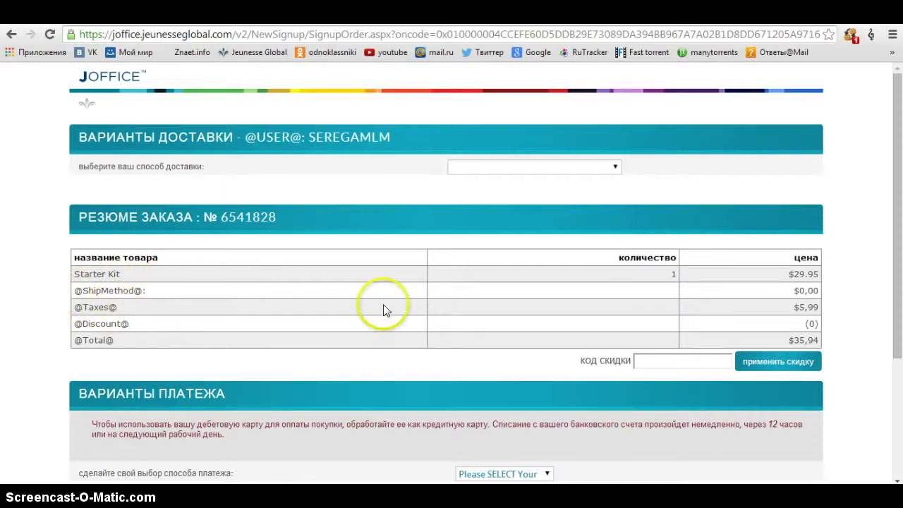
- Review the order summary: the $5,99 tax, the discount code field and the $35,94 total
{"action": "left_click_drag", "start_coordinate": [790, 307], "coordinate": [819, 307]}
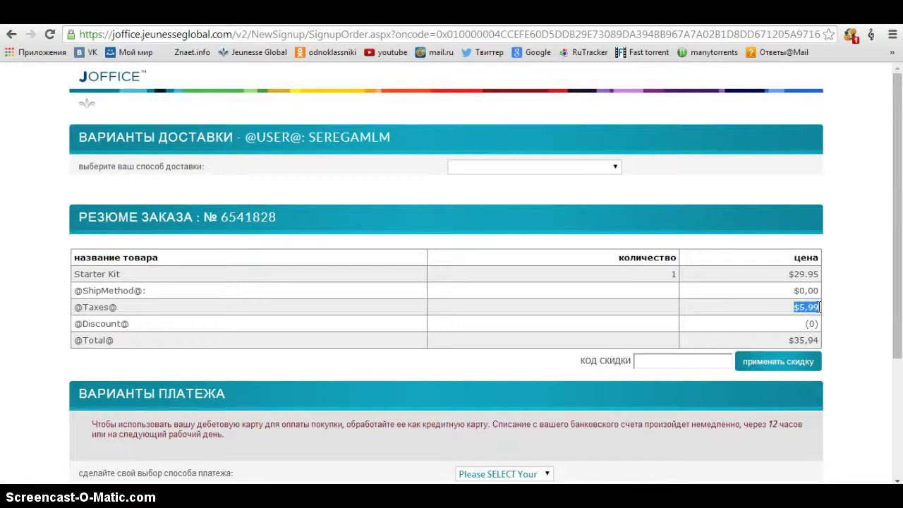
{"action": "left_click", "coordinate": [843, 296]}
{"action": "scroll", "coordinate": [842, 296], "scroll_direction": "down", "scroll_amount": 2}
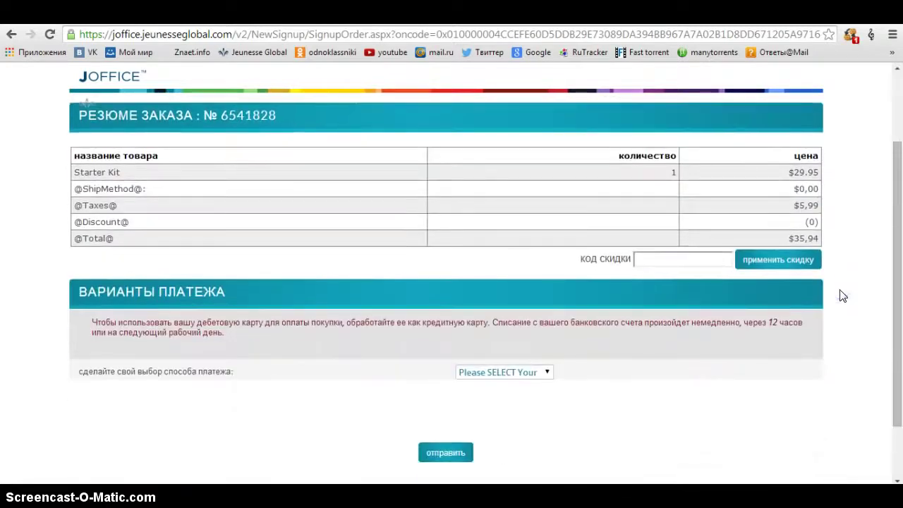
{"action": "left_click", "coordinate": [677, 267]}
{"action": "left_click_drag", "start_coordinate": [820, 242], "coordinate": [833, 236]}
{"action": "left_click", "coordinate": [833, 236]}
{"action": "scroll", "coordinate": [426, 350], "scroll_direction": "down", "scroll_amount": 1}
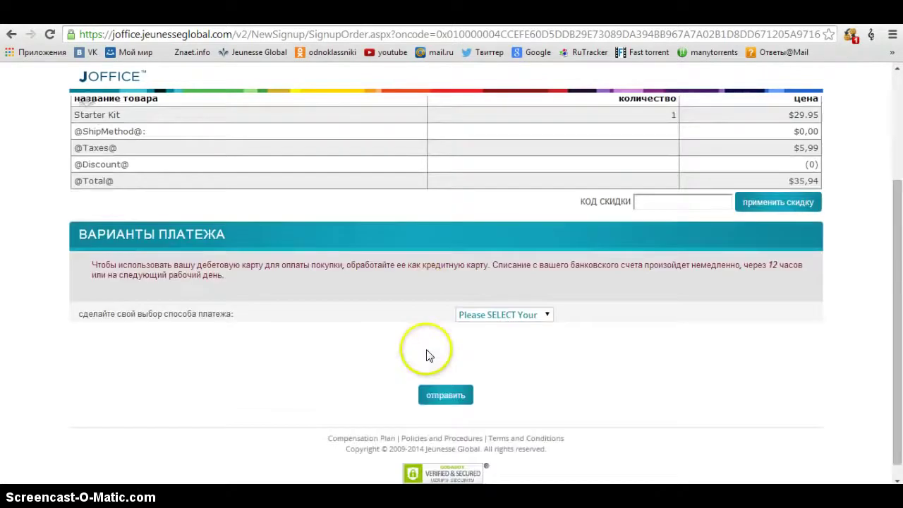
- Choose CreditCard from the payment method list under ВАРИАНТЫ ПЛАТЕЖА
{"action": "left_click", "coordinate": [543, 299]}
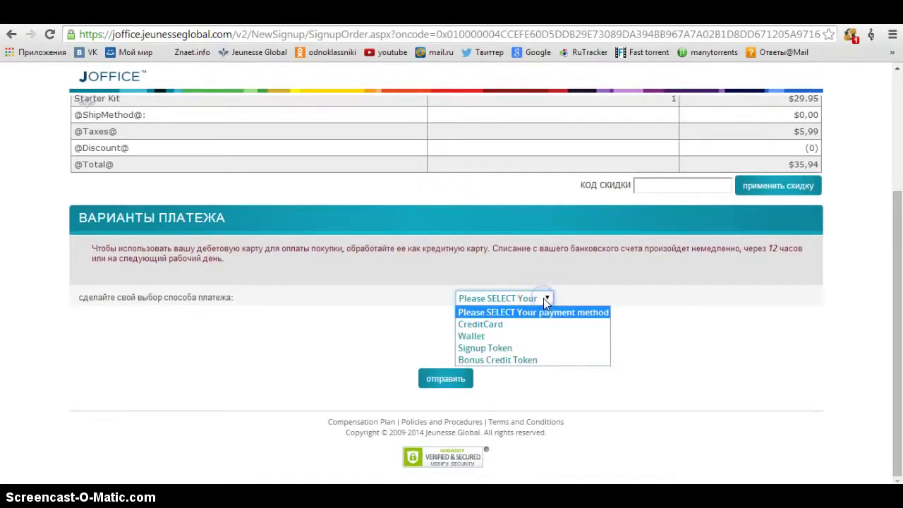
{"action": "left_click_drag", "start_coordinate": [534, 330], "coordinate": [539, 332]}
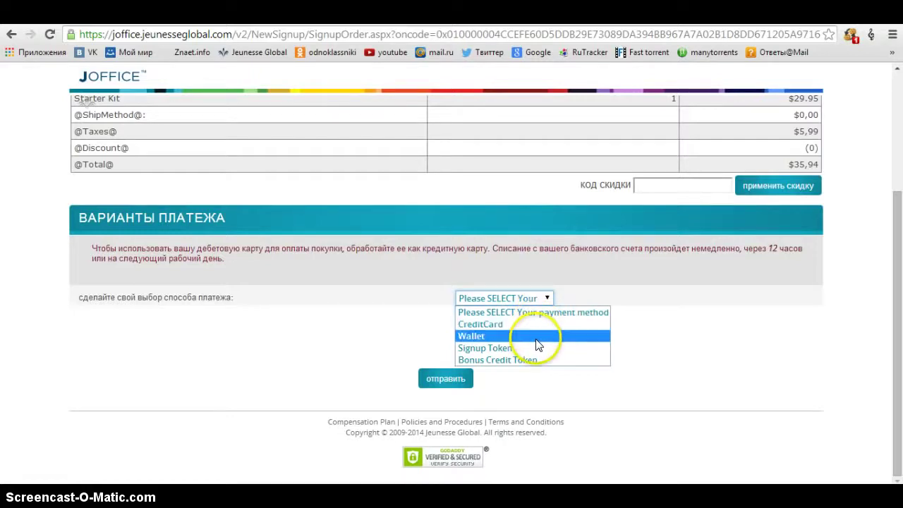
{"action": "left_click_drag", "start_coordinate": [538, 352], "coordinate": [539, 355]}
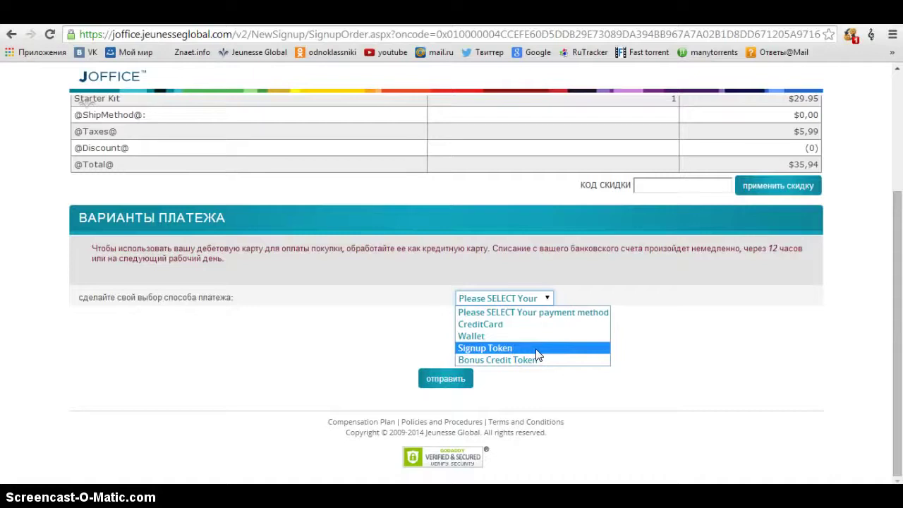
{"action": "left_click", "coordinate": [518, 325]}
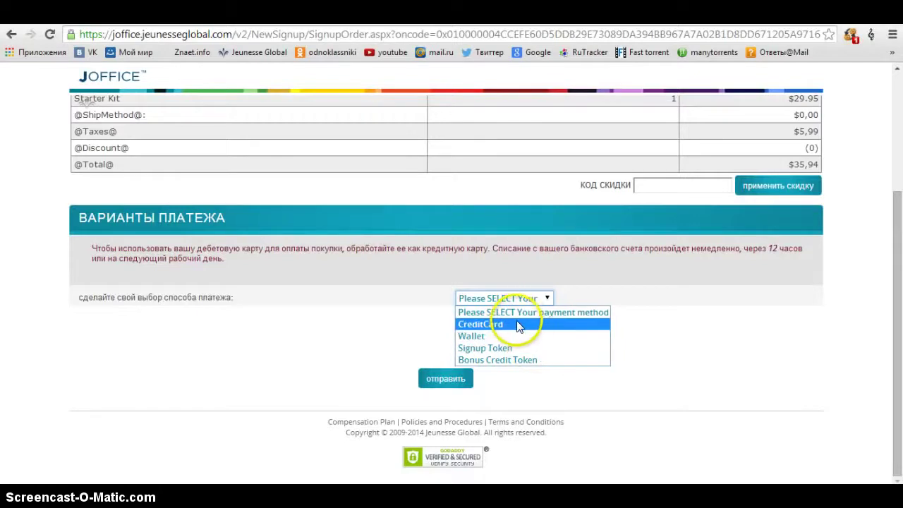
{"action": "scroll", "coordinate": [439, 347], "scroll_direction": "down", "scroll_amount": 1}
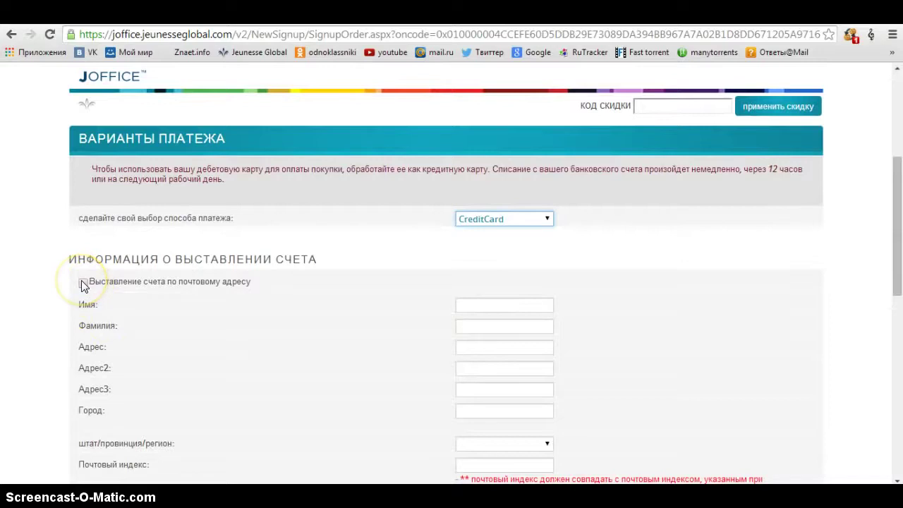
- Bill to the postal address and review the auto-filled billing details and VISA card type
{"action": "left_click", "coordinate": [82, 283]}
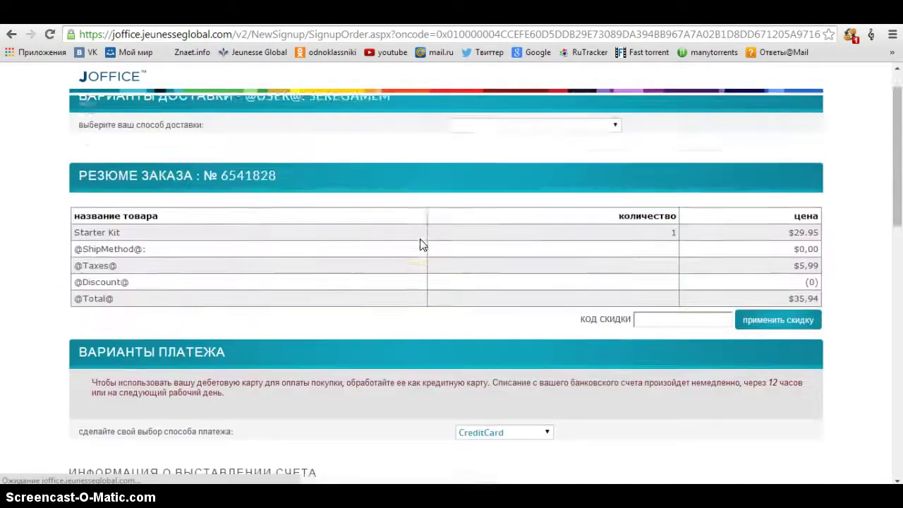
{"action": "scroll", "coordinate": [420, 244], "scroll_direction": "down", "scroll_amount": 4}
{"action": "scroll", "coordinate": [420, 244], "scroll_direction": "down", "scroll_amount": 3}
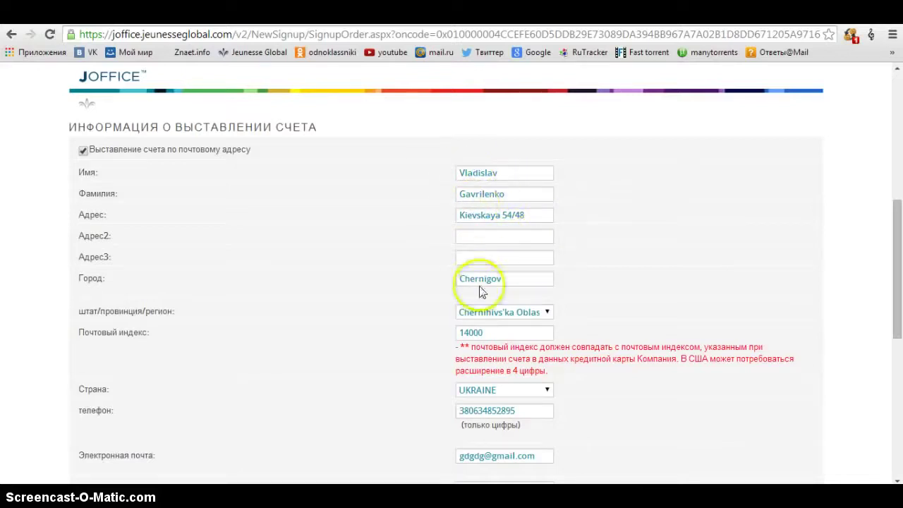
{"action": "scroll", "coordinate": [500, 213], "scroll_direction": "down", "scroll_amount": 4}
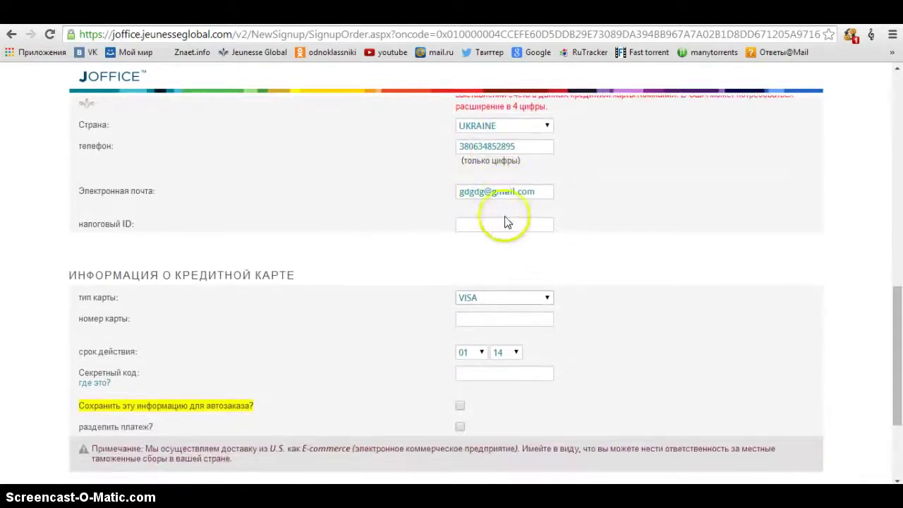
{"action": "scroll", "coordinate": [402, 226], "scroll_direction": "down", "scroll_amount": 3}
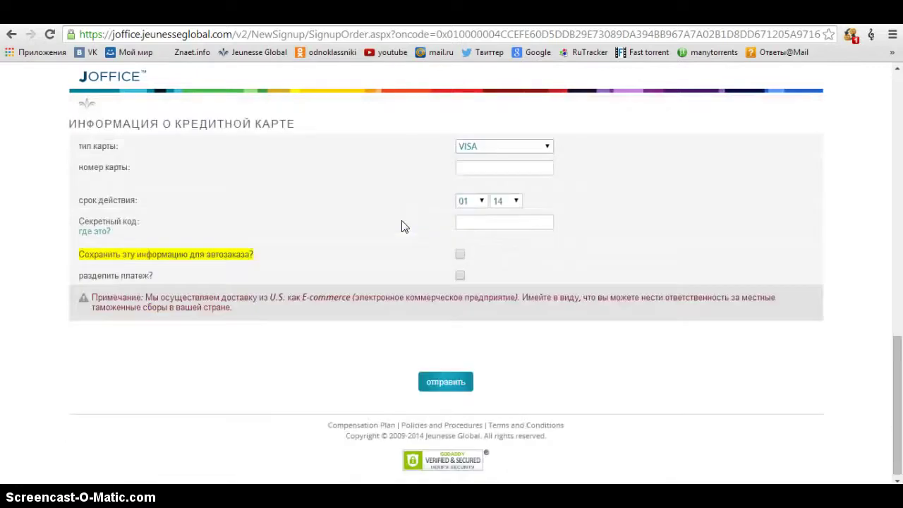
{"action": "scroll", "coordinate": [404, 226], "scroll_direction": "up", "scroll_amount": 2}
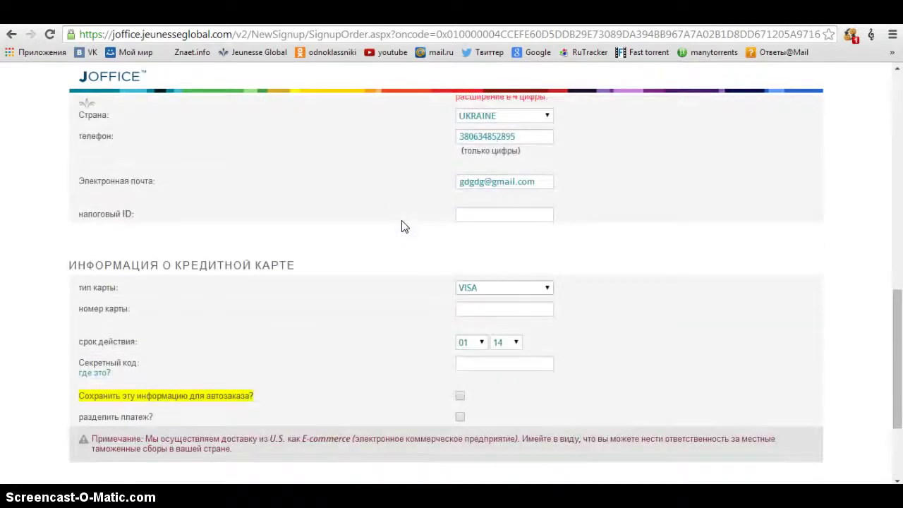
{"action": "scroll", "coordinate": [403, 226], "scroll_direction": "up", "scroll_amount": 1}
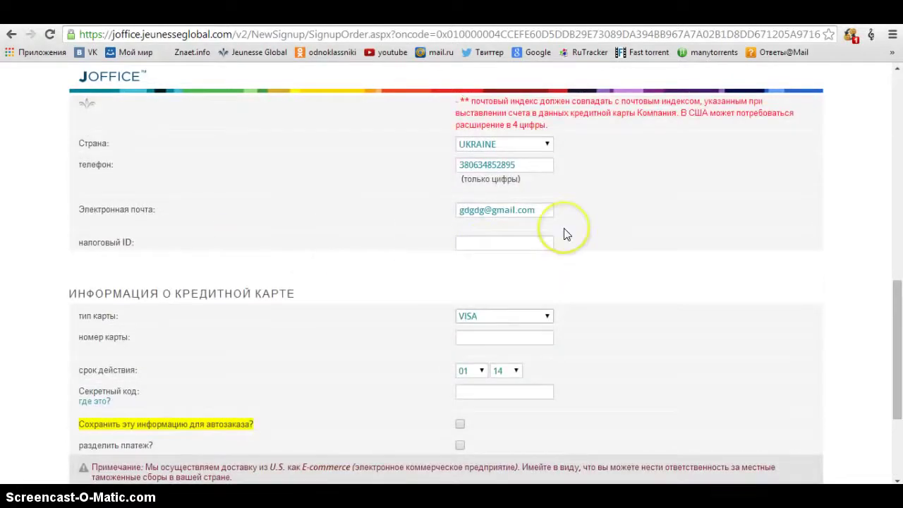
{"action": "scroll", "coordinate": [564, 228], "scroll_direction": "down", "scroll_amount": 3}
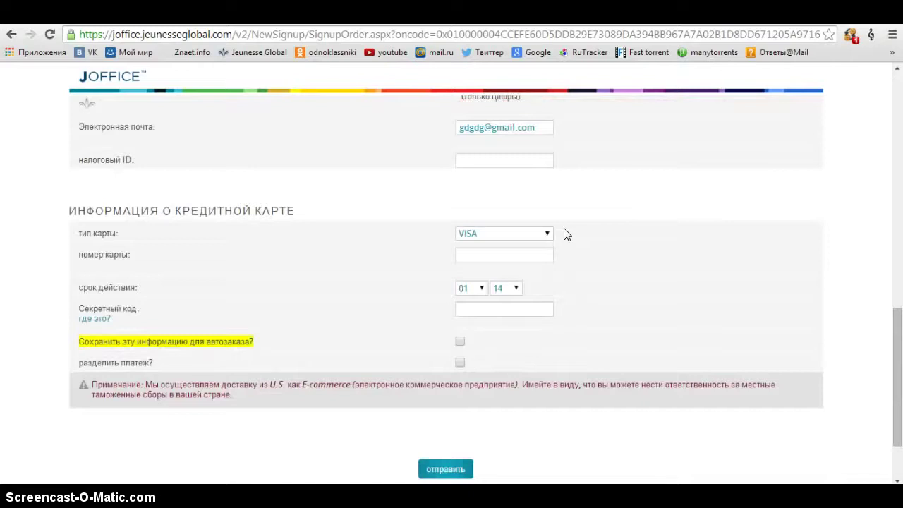
{"action": "left_click", "coordinate": [546, 234]}
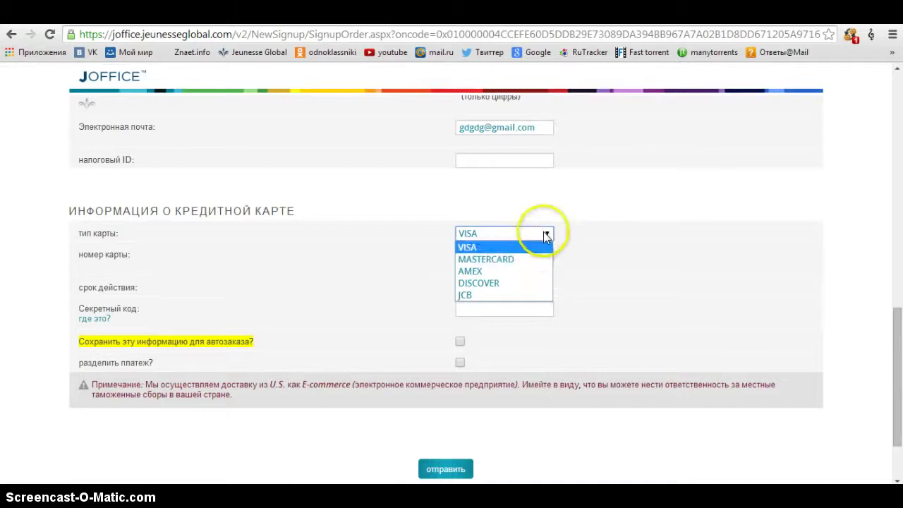
{"action": "left_click", "coordinate": [545, 235]}
{"action": "left_click", "coordinate": [534, 234]}
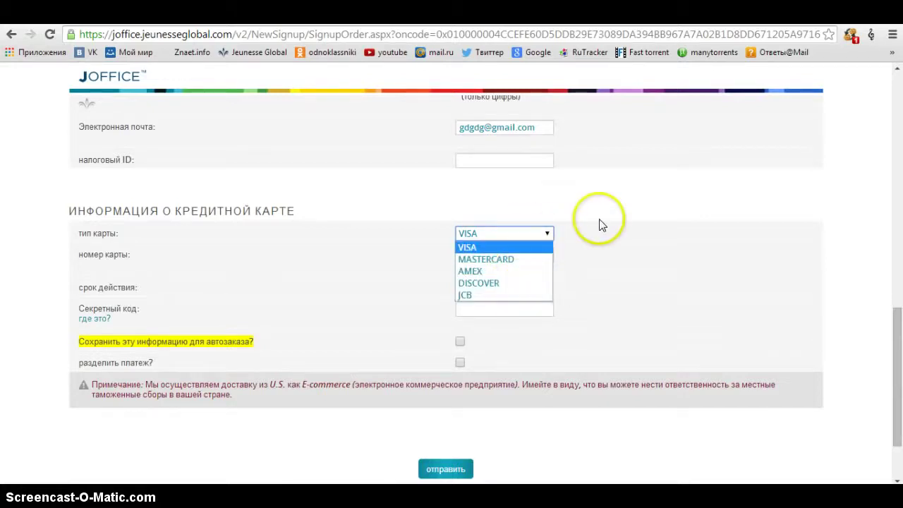
{"action": "left_click", "coordinate": [541, 247]}
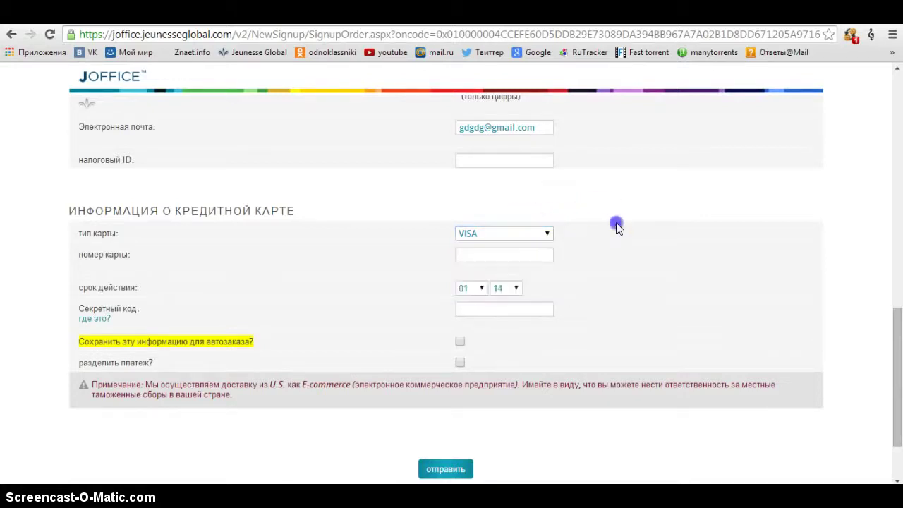
{"action": "left_click", "coordinate": [527, 254]}
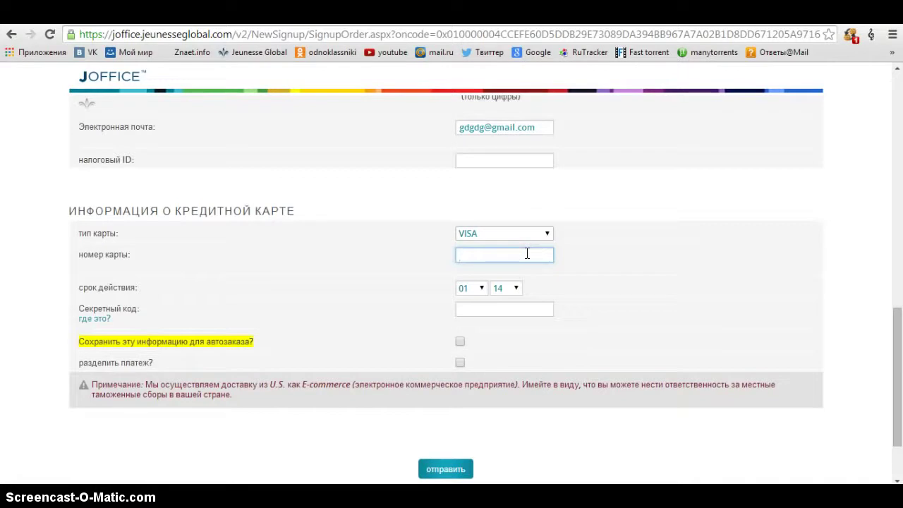
{"action": "left_click", "coordinate": [490, 254]}
{"action": "left_click", "coordinate": [471, 288]}
{"action": "left_click", "coordinate": [477, 287]}
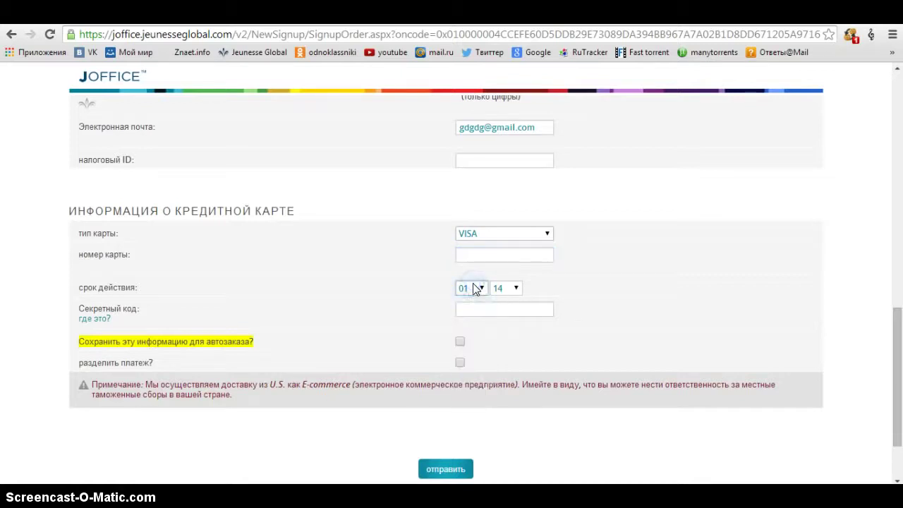
{"action": "left_click", "coordinate": [500, 287]}
{"action": "left_click", "coordinate": [503, 296]}
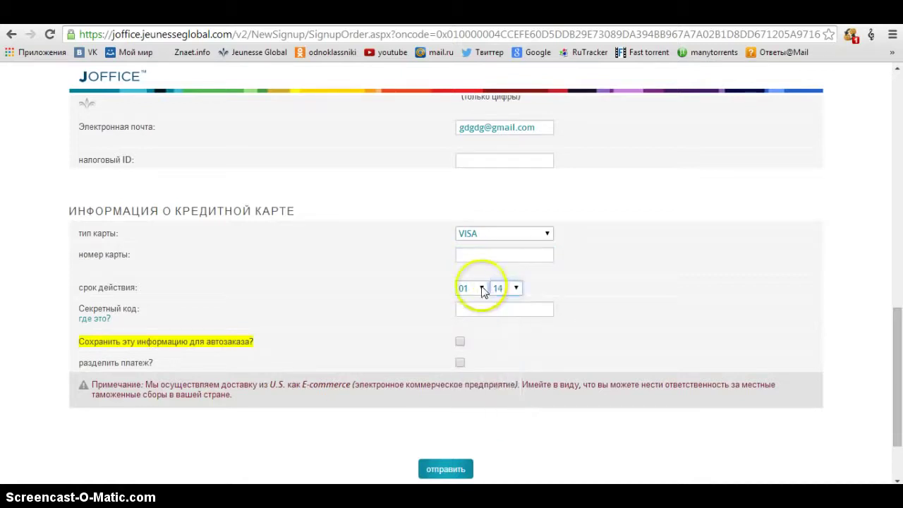
{"action": "left_click", "coordinate": [483, 290]}
{"action": "left_click", "coordinate": [502, 288]}
{"action": "left_click", "coordinate": [601, 270]}
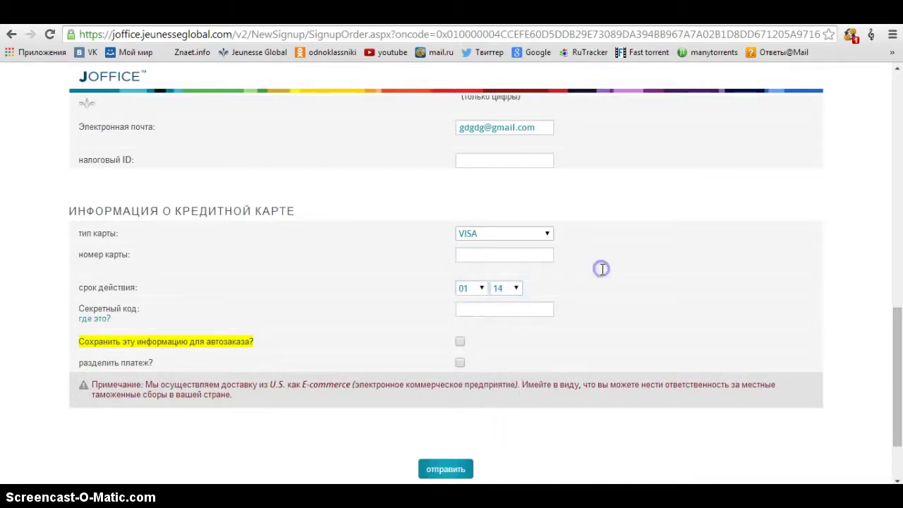
{"action": "scroll", "coordinate": [573, 275], "scroll_direction": "down", "scroll_amount": 1}
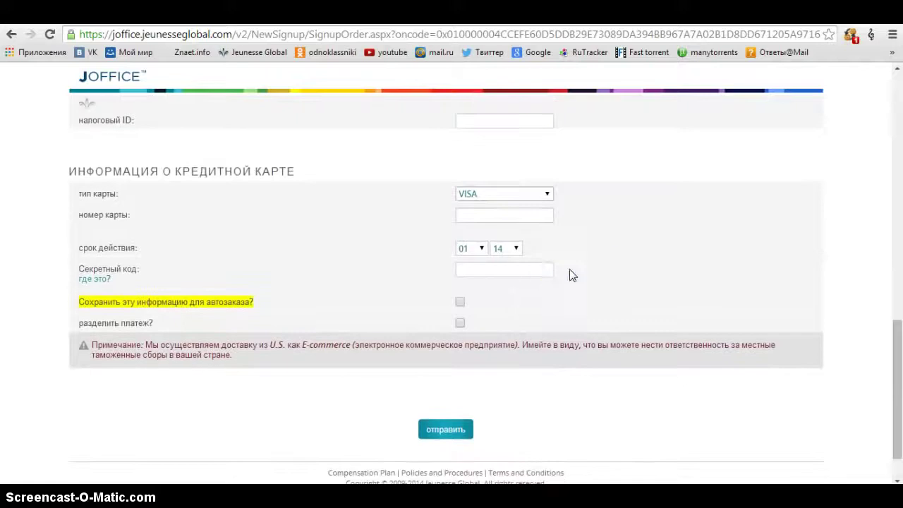
{"action": "left_click", "coordinate": [96, 282]}
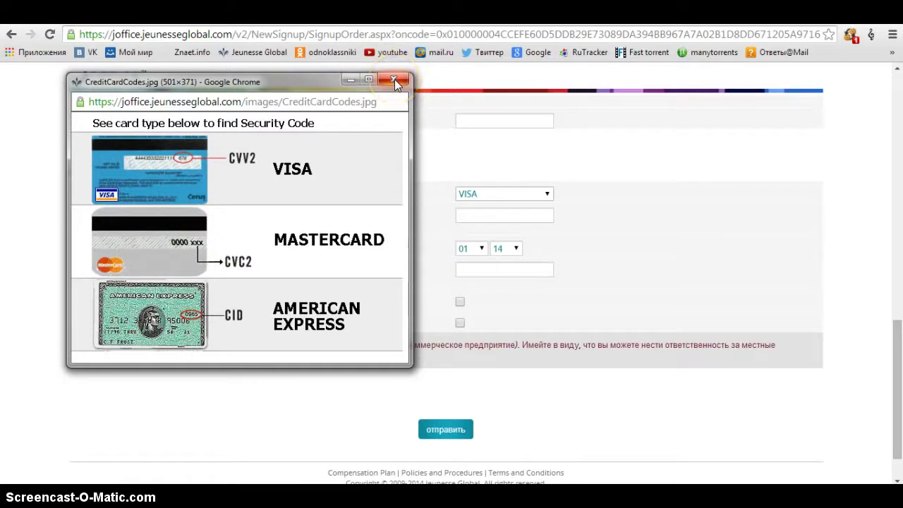
{"action": "left_click", "coordinate": [394, 80]}
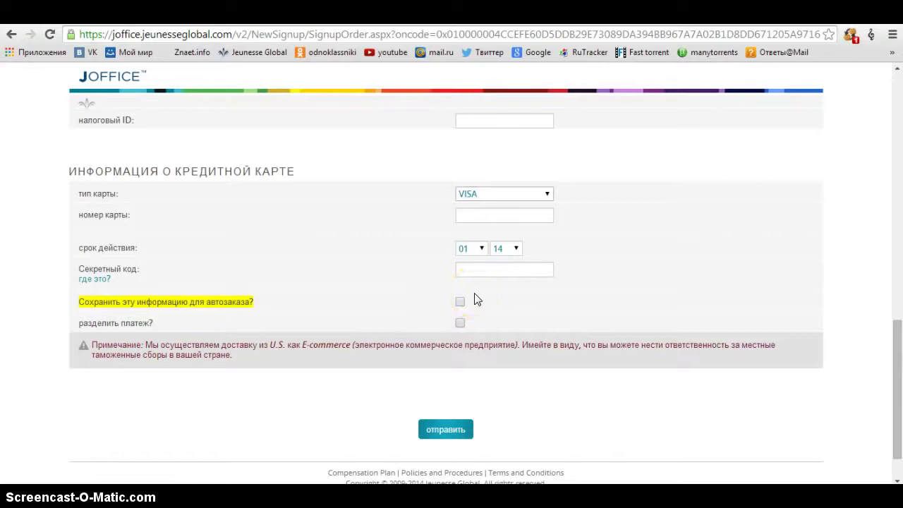
- Turn on 'разделить платеж?' split payment, then switch it off again
{"action": "left_click", "coordinate": [460, 324]}
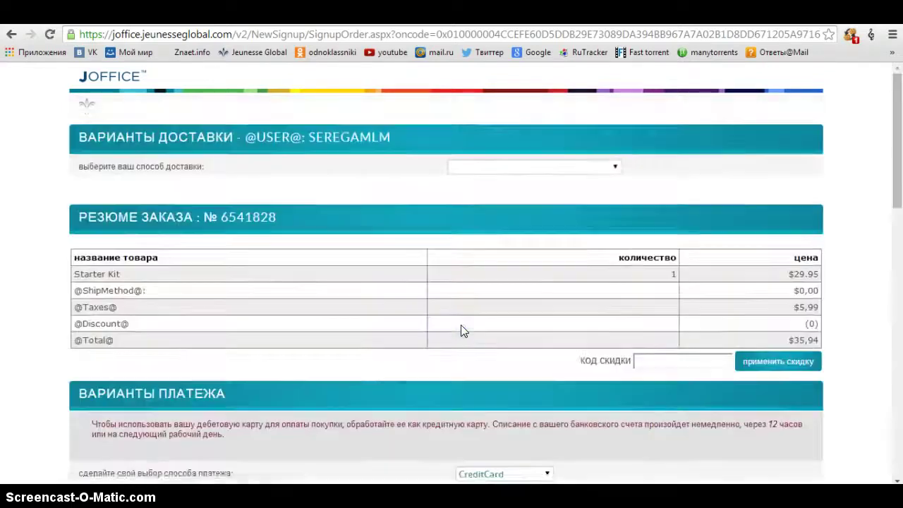
{"action": "scroll", "coordinate": [460, 325], "scroll_direction": "down", "scroll_amount": 10}
{"action": "scroll", "coordinate": [462, 328], "scroll_direction": "down", "scroll_amount": 5}
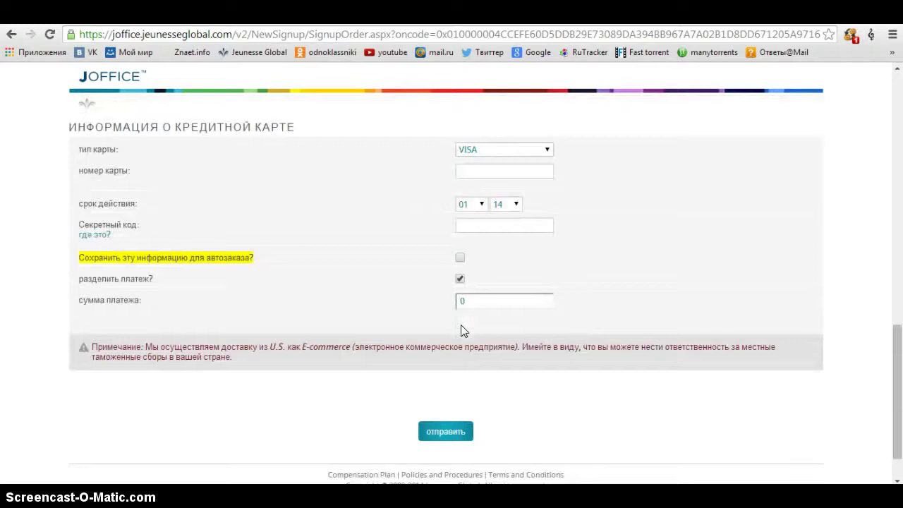
{"action": "left_click", "coordinate": [460, 279]}
{"action": "left_click", "coordinate": [459, 279]}
- Visit the card number field, then submit the credit card form with отправить
{"action": "left_click", "coordinate": [610, 256]}
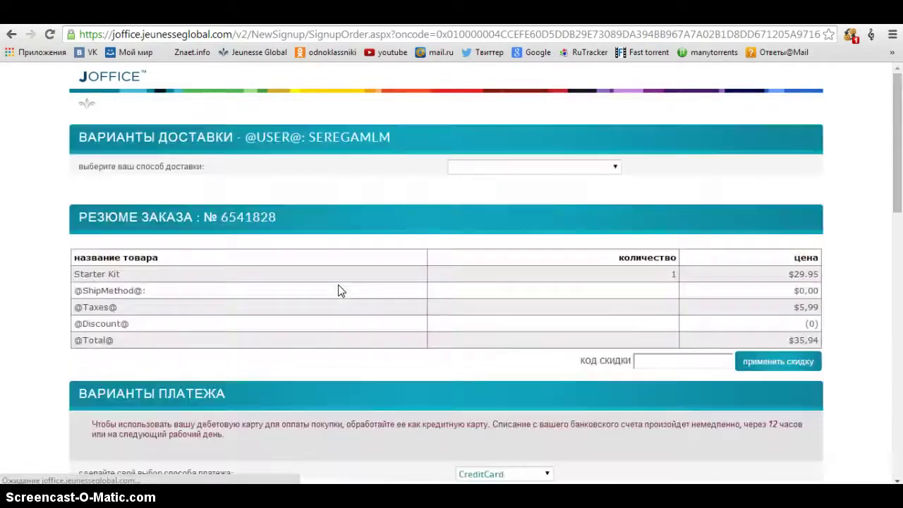
{"action": "scroll", "coordinate": [338, 284], "scroll_direction": "down", "scroll_amount": 12}
{"action": "scroll", "coordinate": [494, 284], "scroll_direction": "down", "scroll_amount": 3}
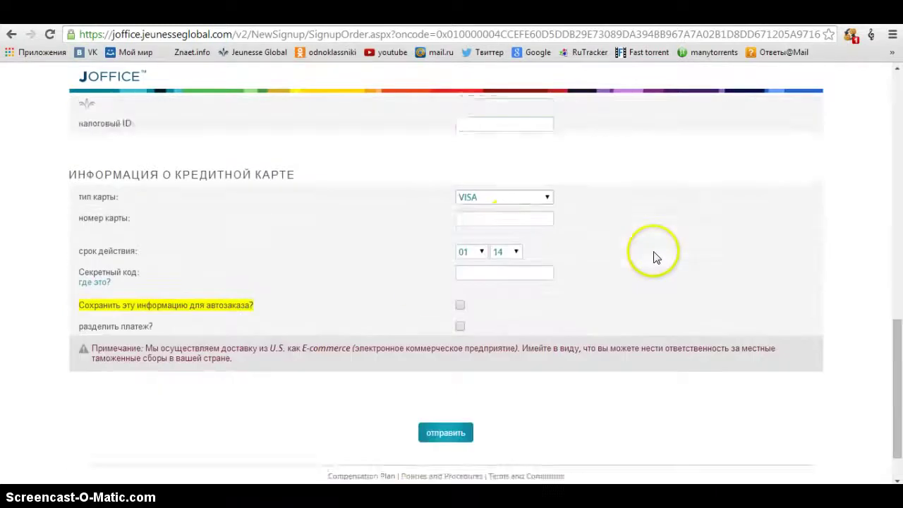
{"action": "left_click", "coordinate": [512, 177]}
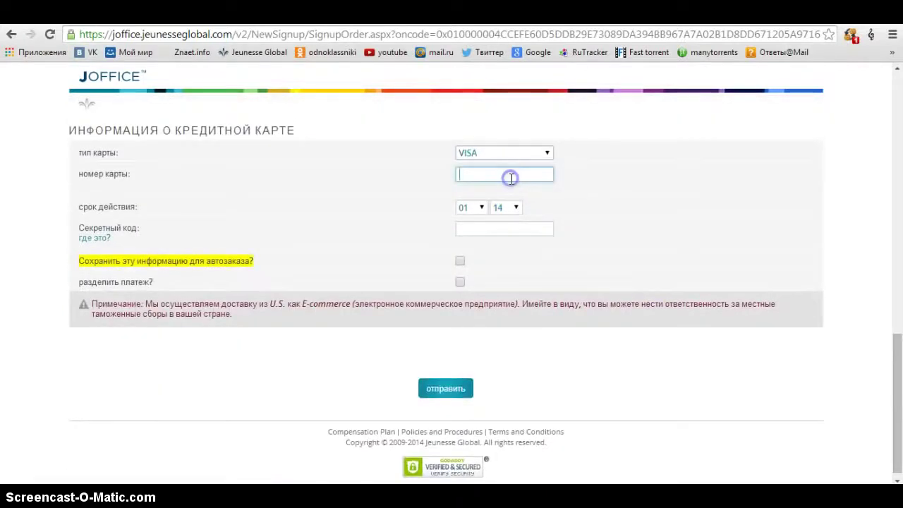
{"action": "left_click", "coordinate": [589, 191]}
{"action": "scroll", "coordinate": [532, 252], "scroll_direction": "down", "scroll_amount": 1}
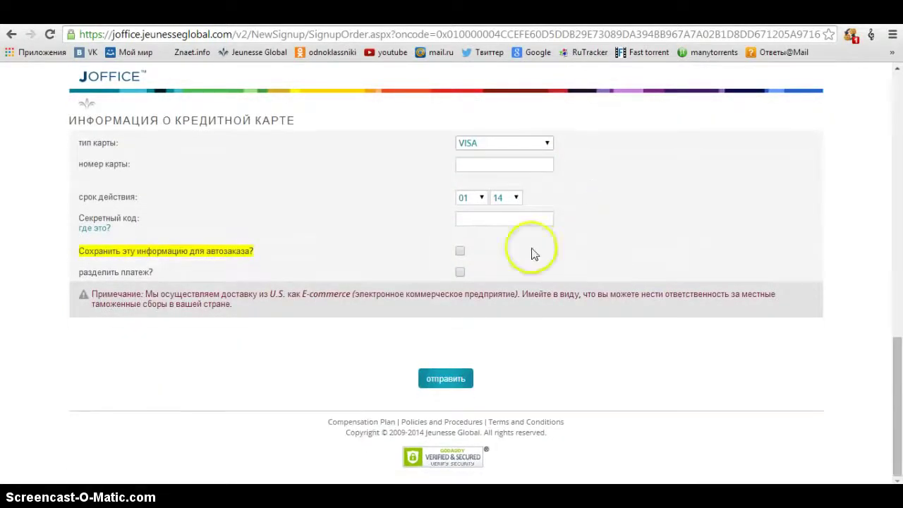
{"action": "left_click", "coordinate": [445, 368]}
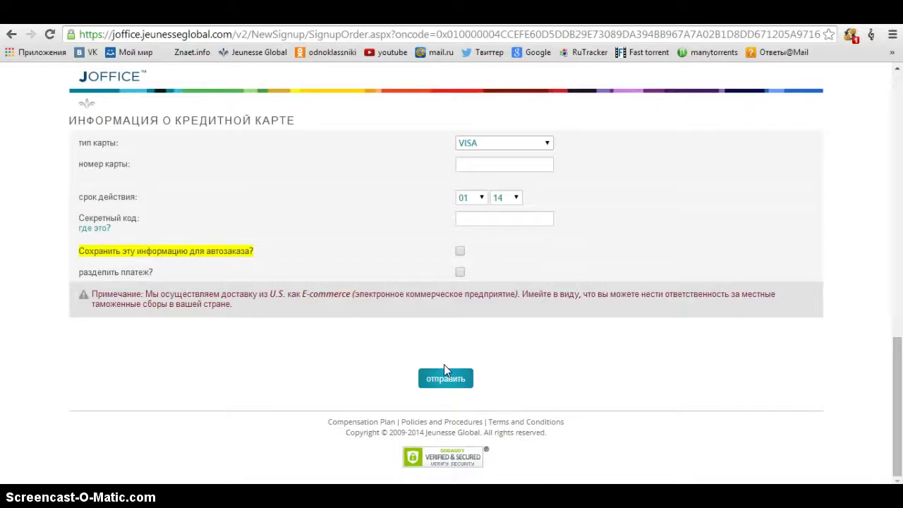
{"action": "left_click", "coordinate": [443, 385]}
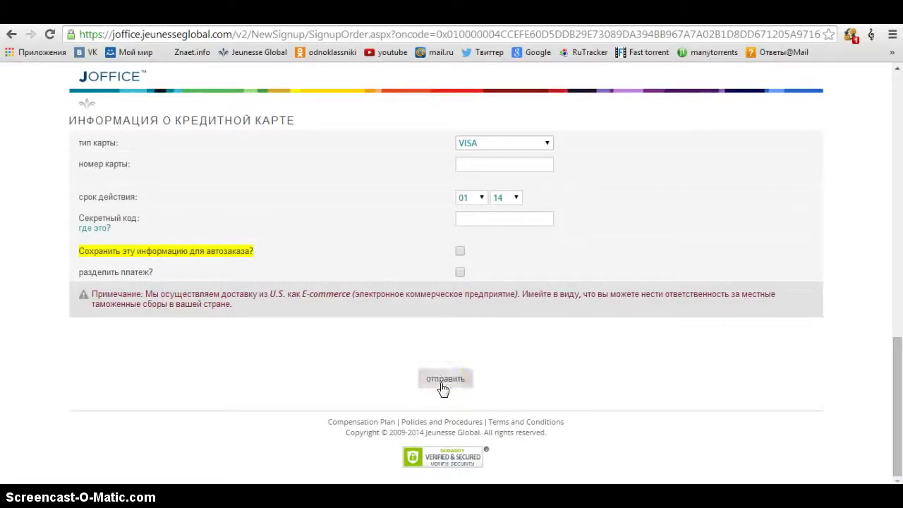